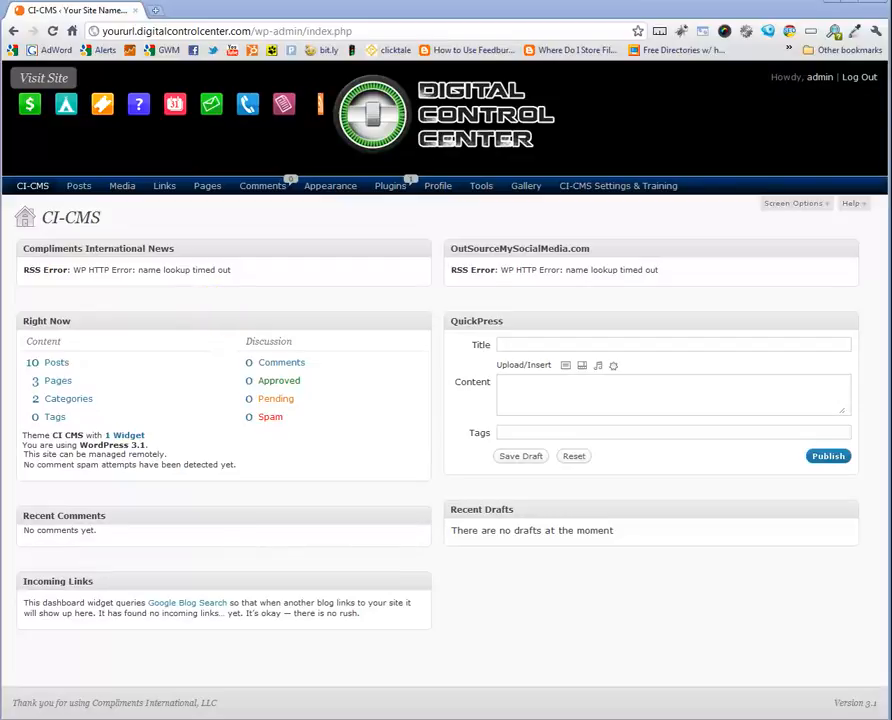
# Open the FormBuilder tool and start creating a new form
pyautogui.moveTo(476, 194)
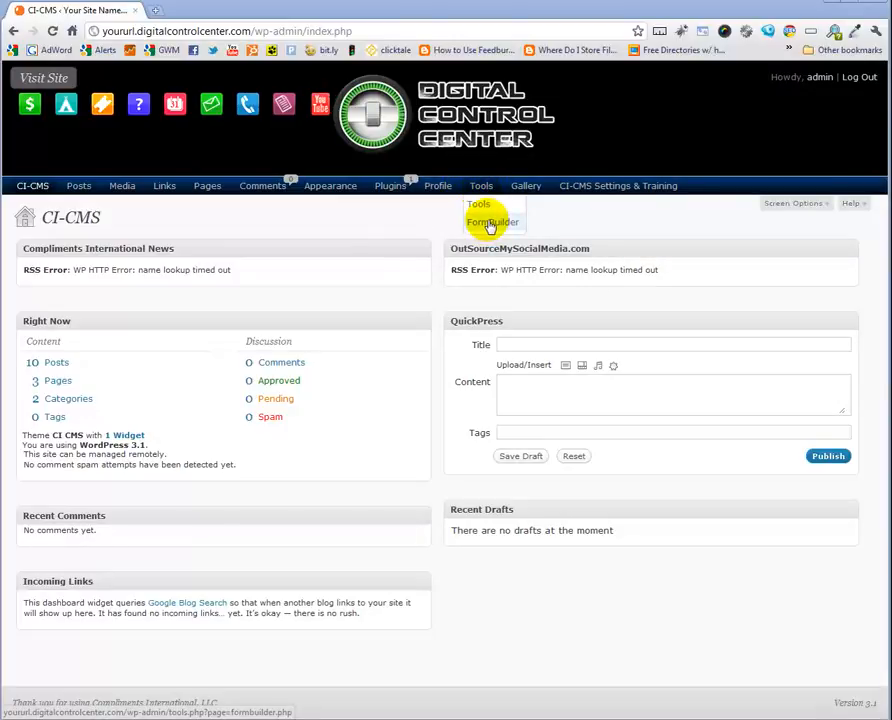
pyautogui.click(490, 222)
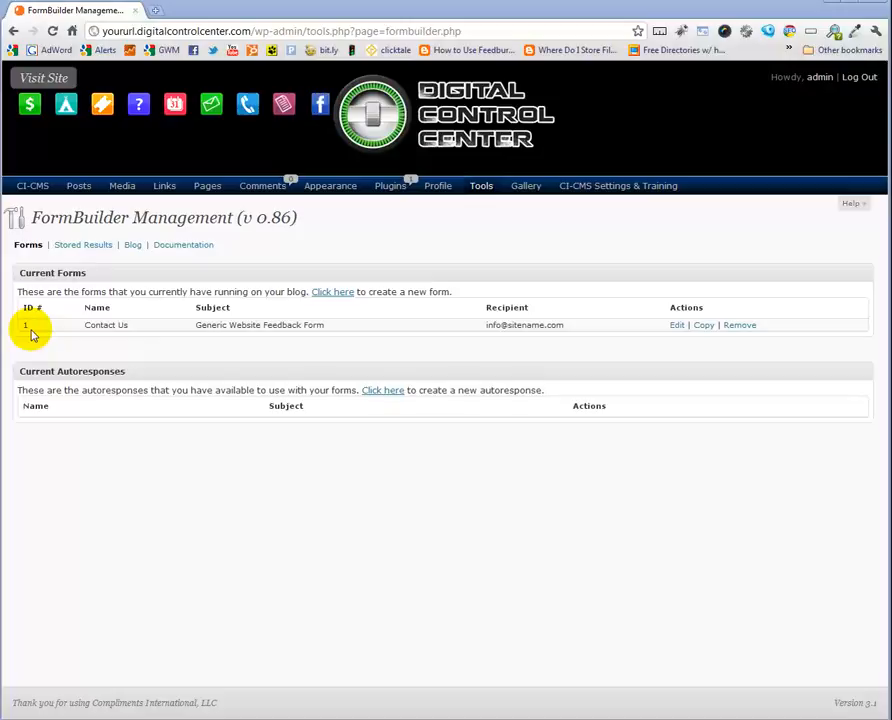
pyautogui.click(334, 294)
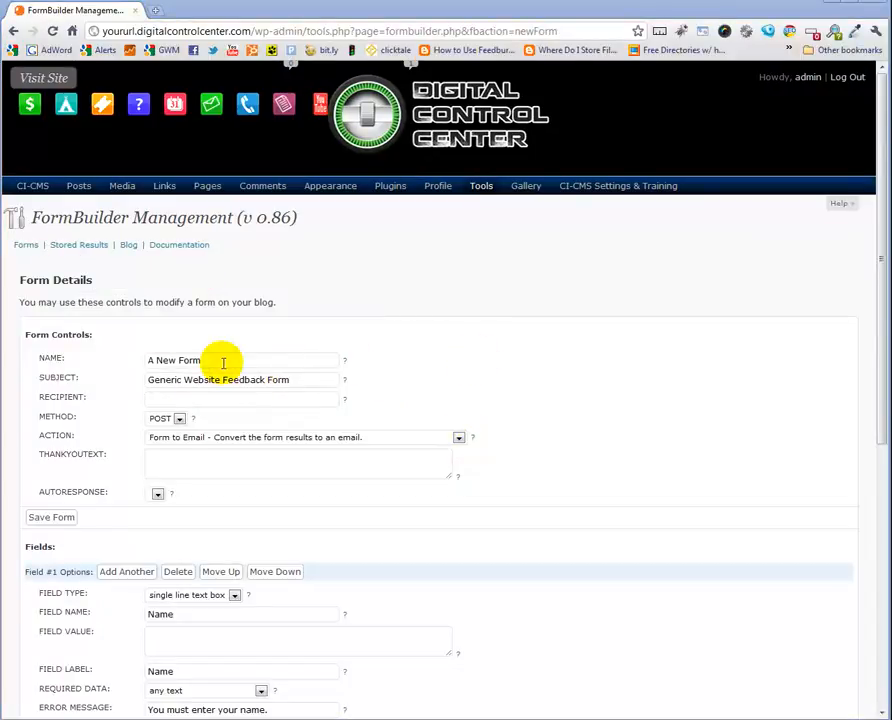
# Name the form My First Form and enter the recipient e-mail address
pyautogui.moveTo(220, 360); pyautogui.dragTo(128, 362)
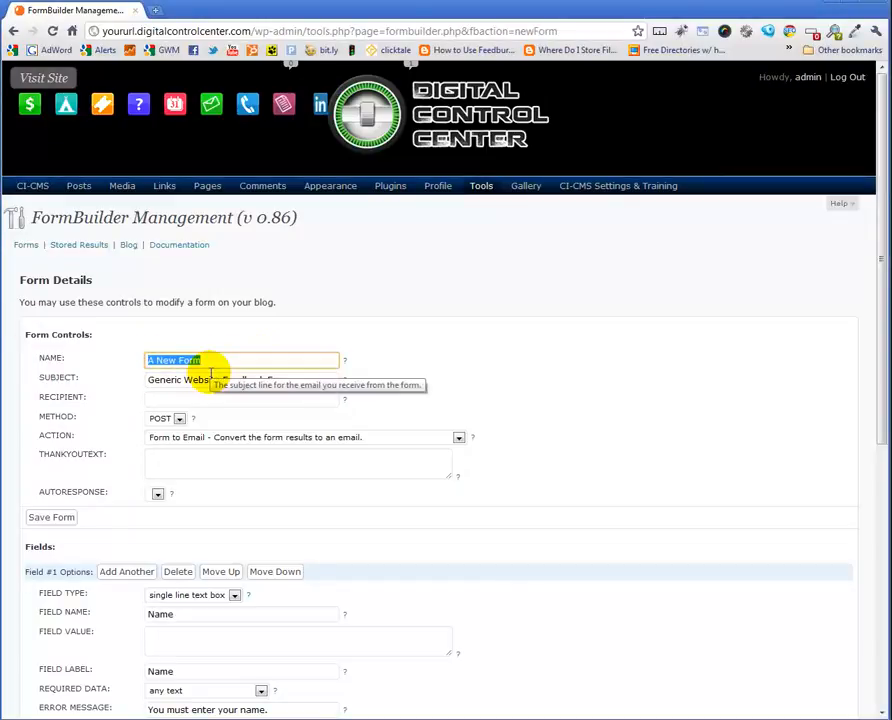
pyautogui.write('My Firs')
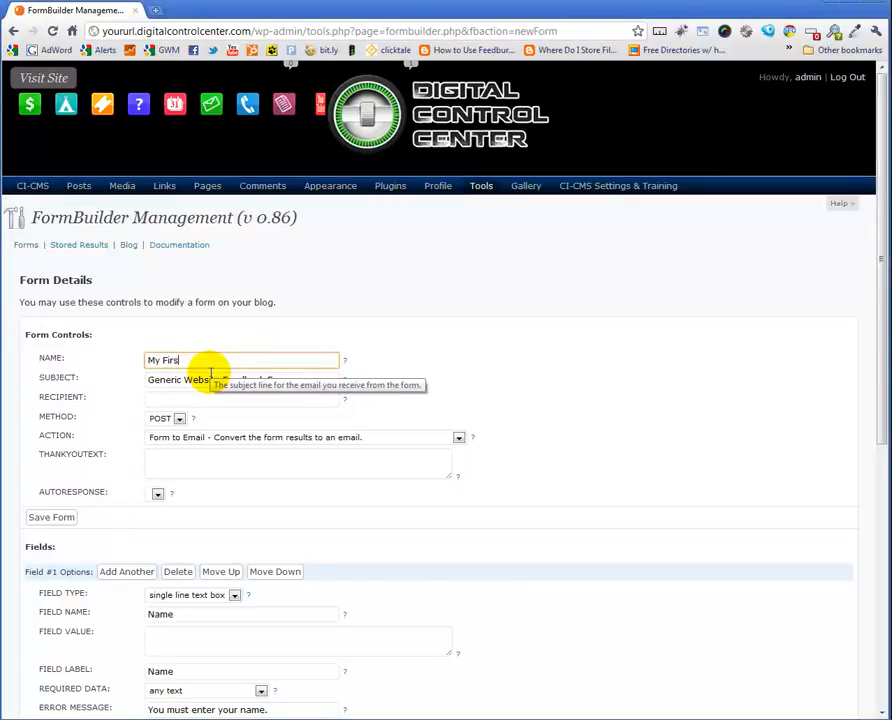
pyautogui.write('t Form')
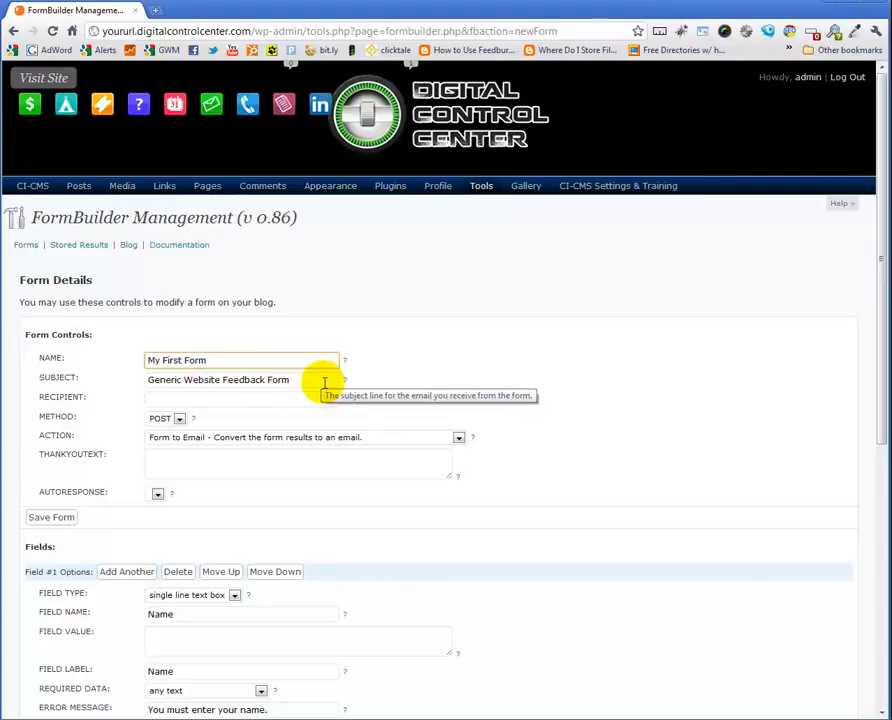
pyautogui.click(196, 398)
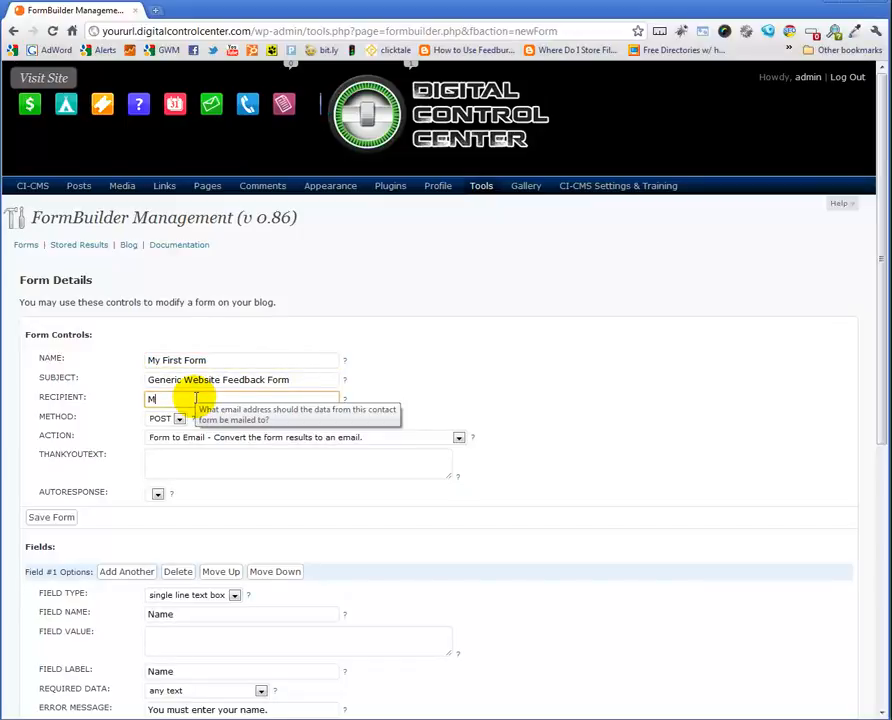
pyautogui.write('Me@your')
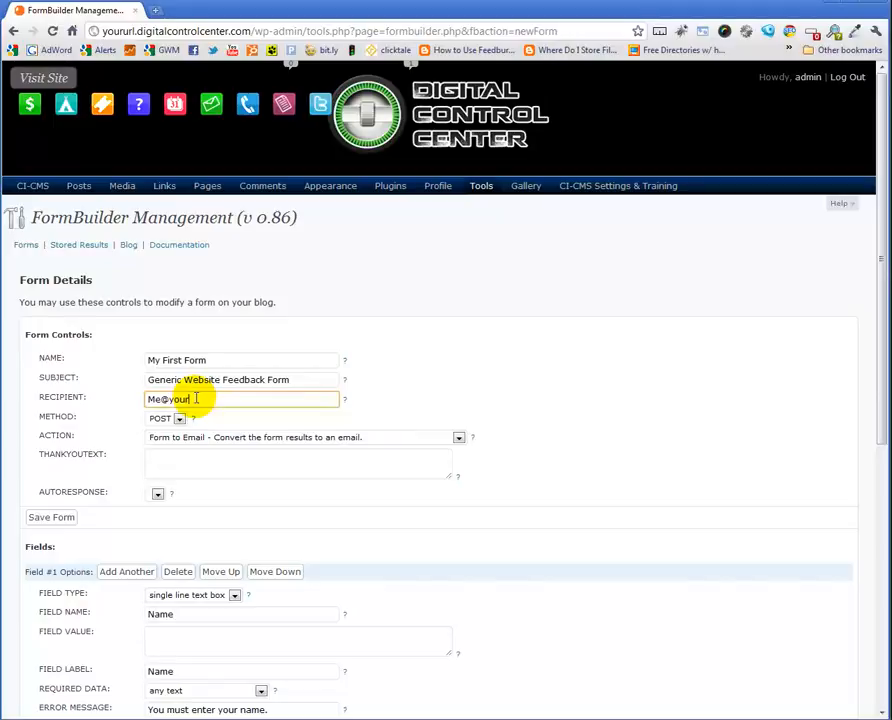
pyautogui.write('url.com')
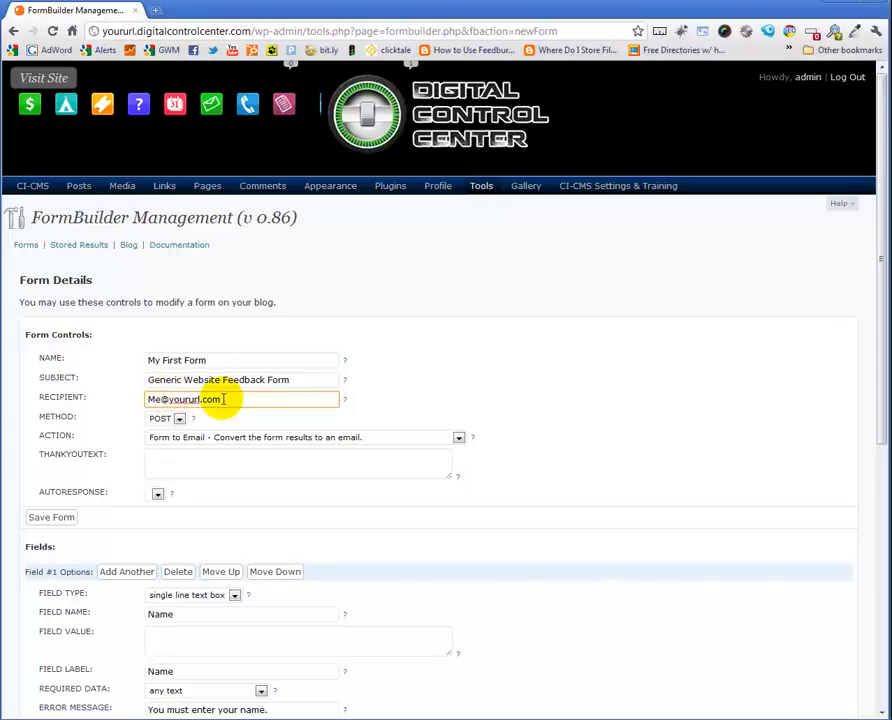
pyautogui.press('BackSpace')
pyautogui.press('BackSpace')
pyautogui.write('admin')
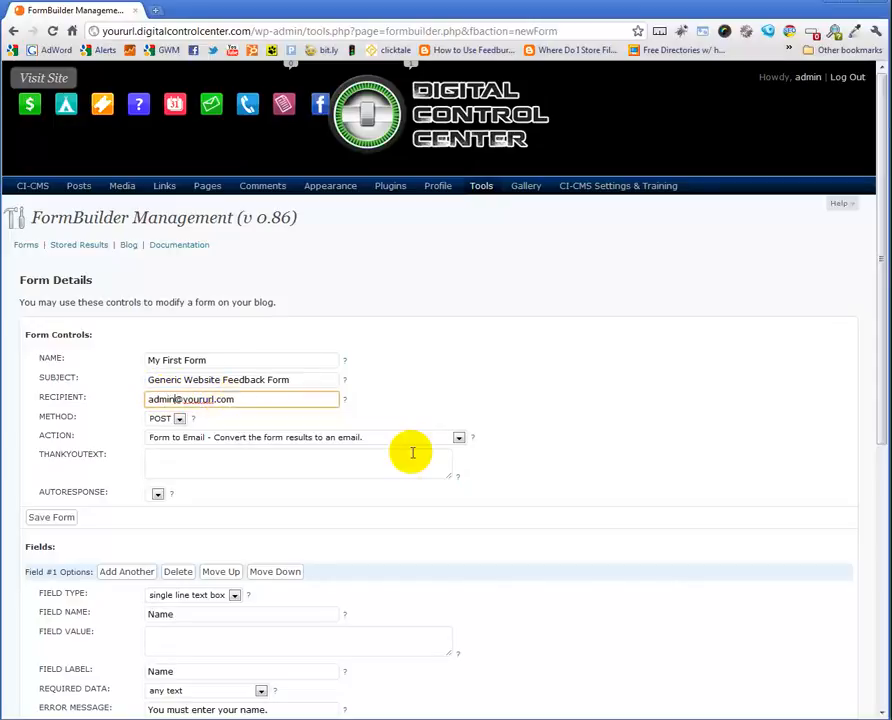
pyautogui.click(186, 466)
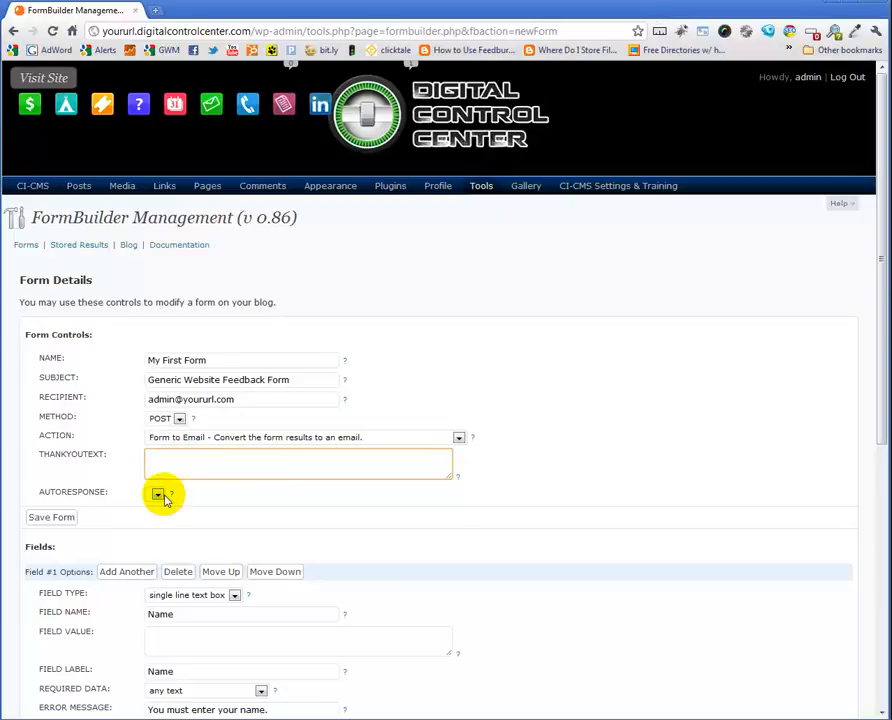
pyautogui.click(157, 495)
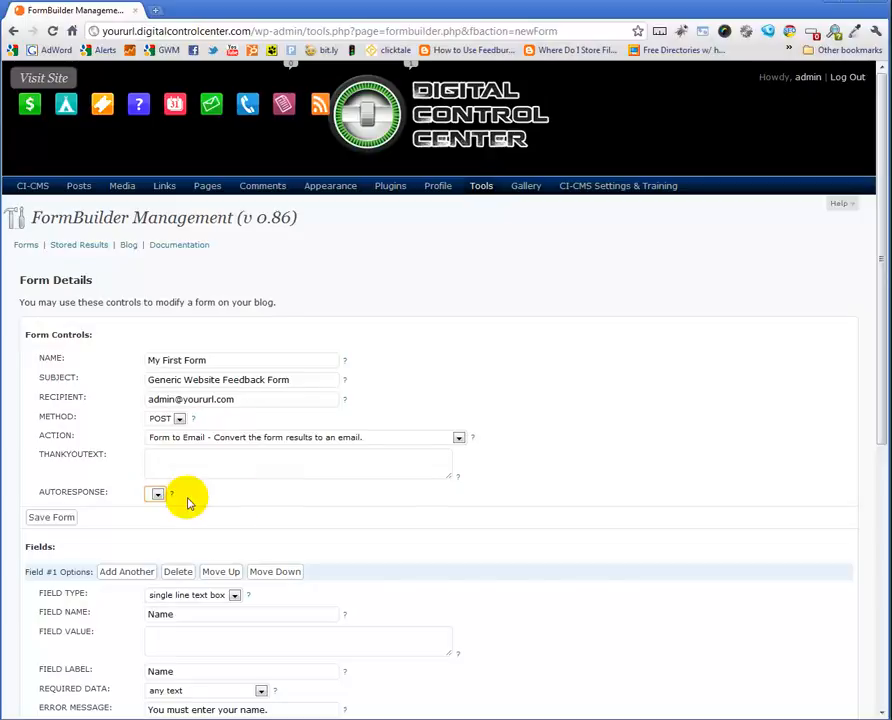
pyautogui.scroll(-3, 256, 503)
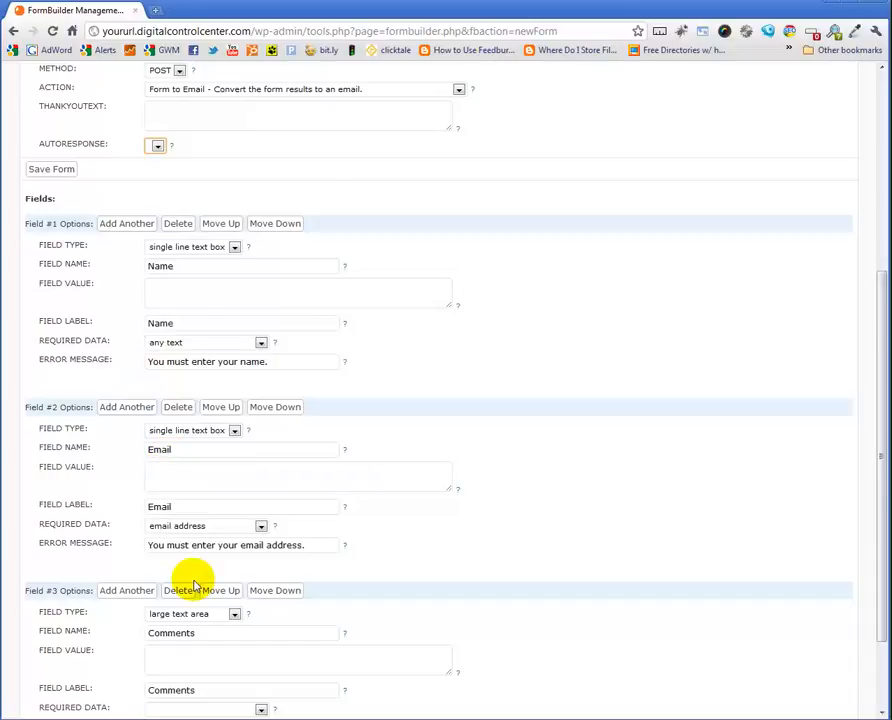
pyautogui.scroll(-2, 190, 582)
pyautogui.scroll(2, 279, 522)
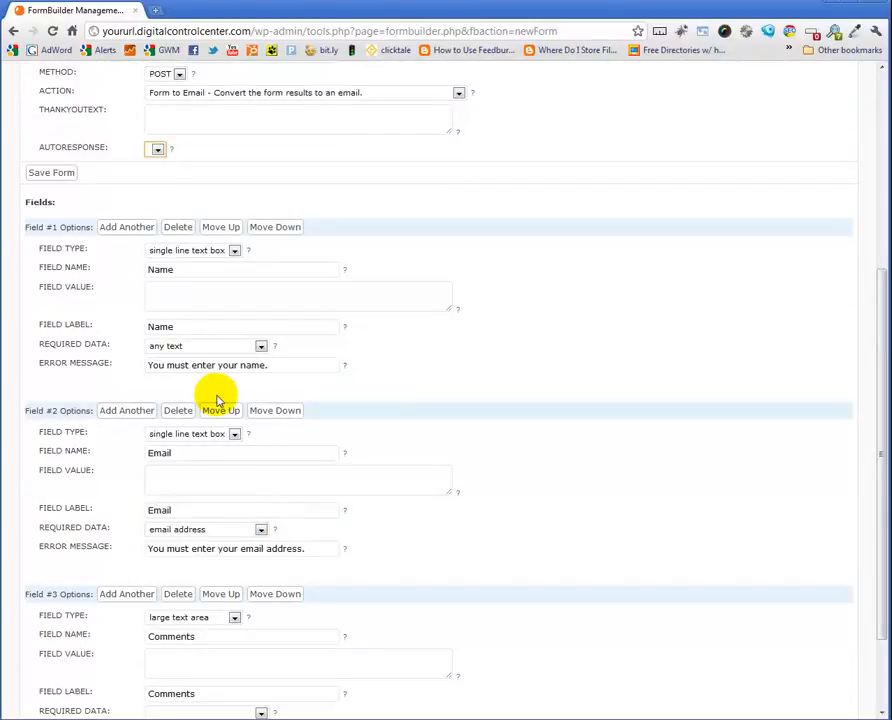
# Add a new field above the Name field and set its type to single line text box
pyautogui.click(113, 228)
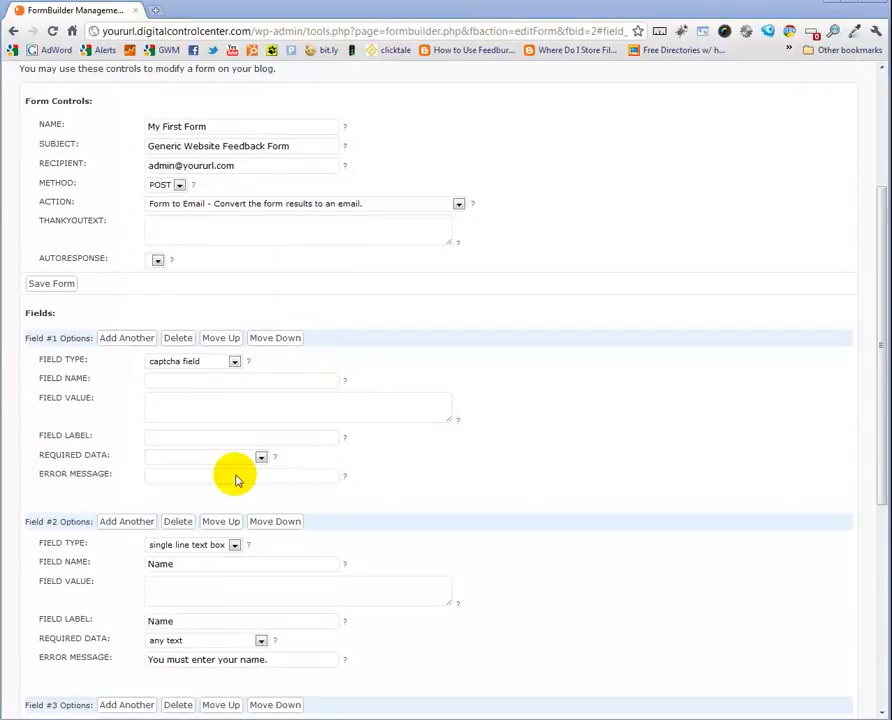
pyautogui.click(233, 362)
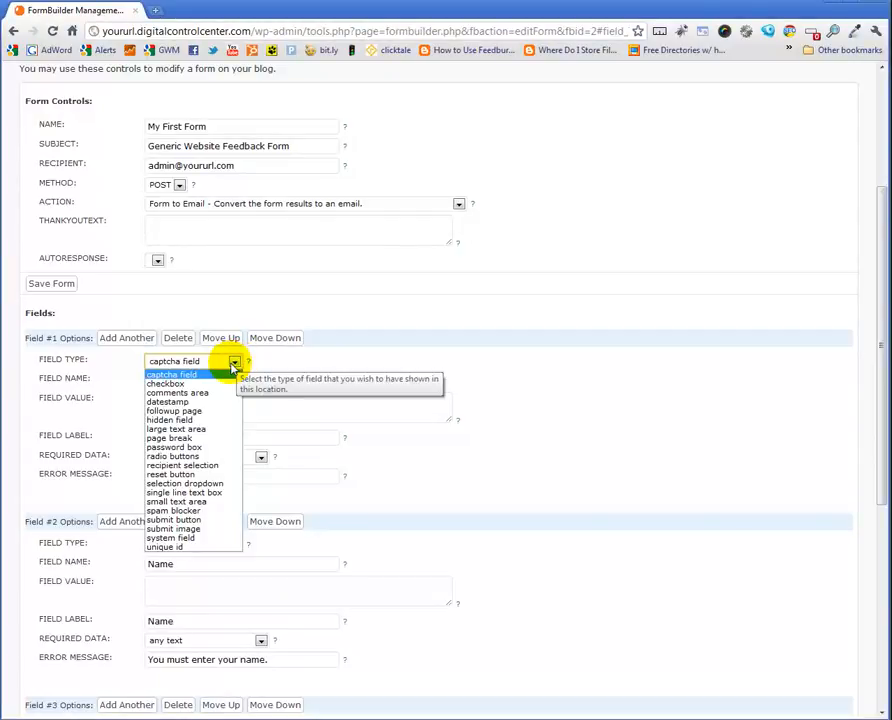
pyautogui.click(172, 383)
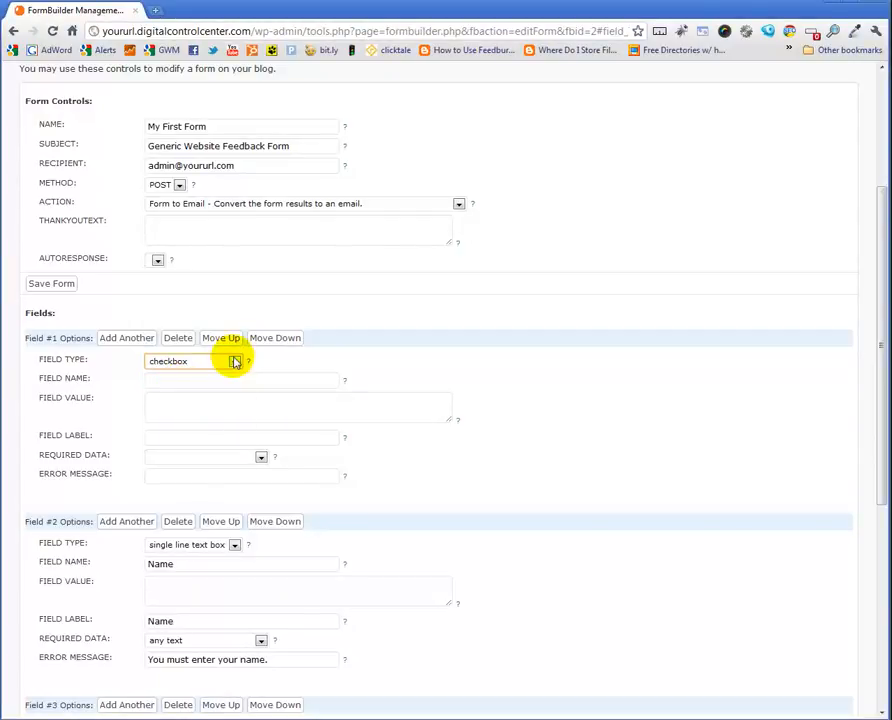
pyautogui.click(234, 362)
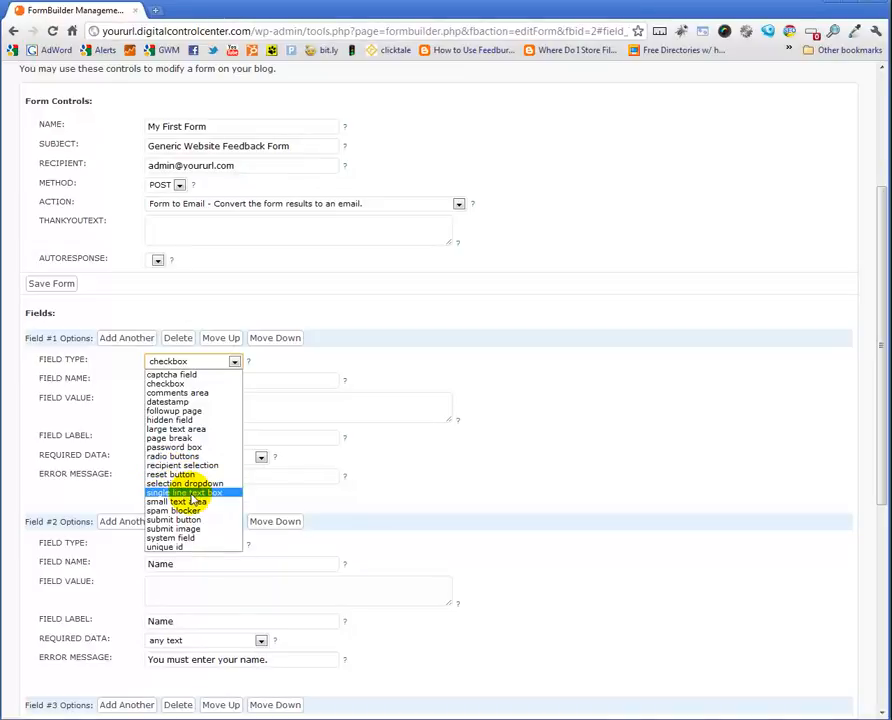
pyautogui.click(191, 493)
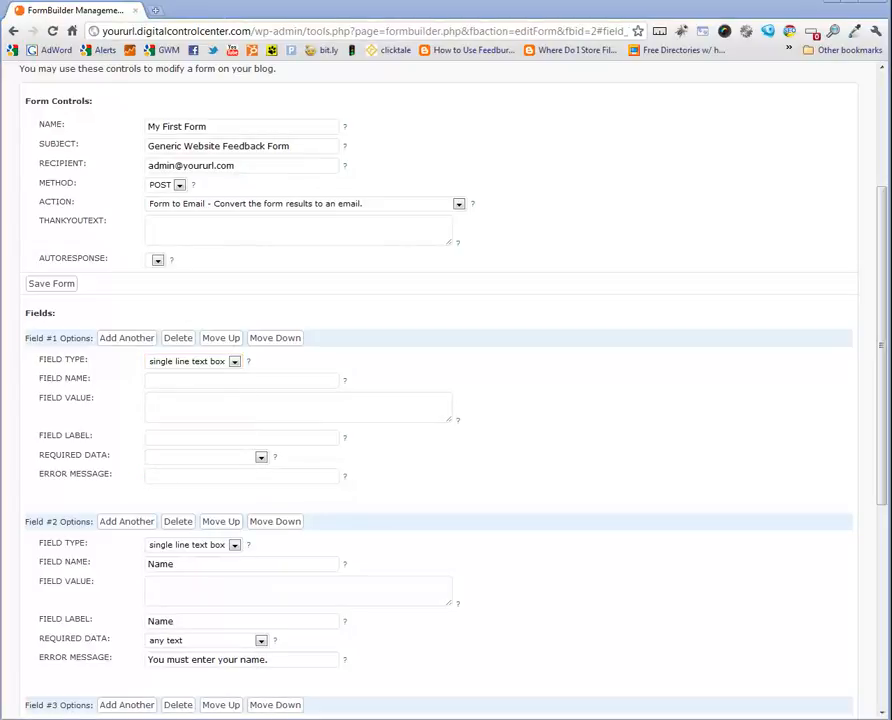
# Name the new field First Name and set its required data to any text
pyautogui.click(166, 381)
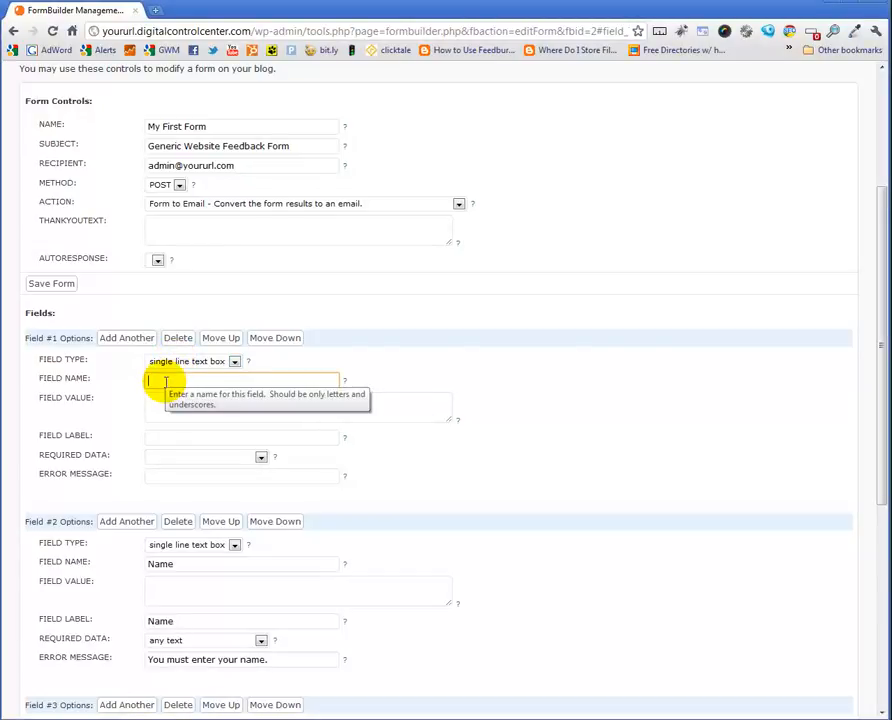
pyautogui.write('First Name')
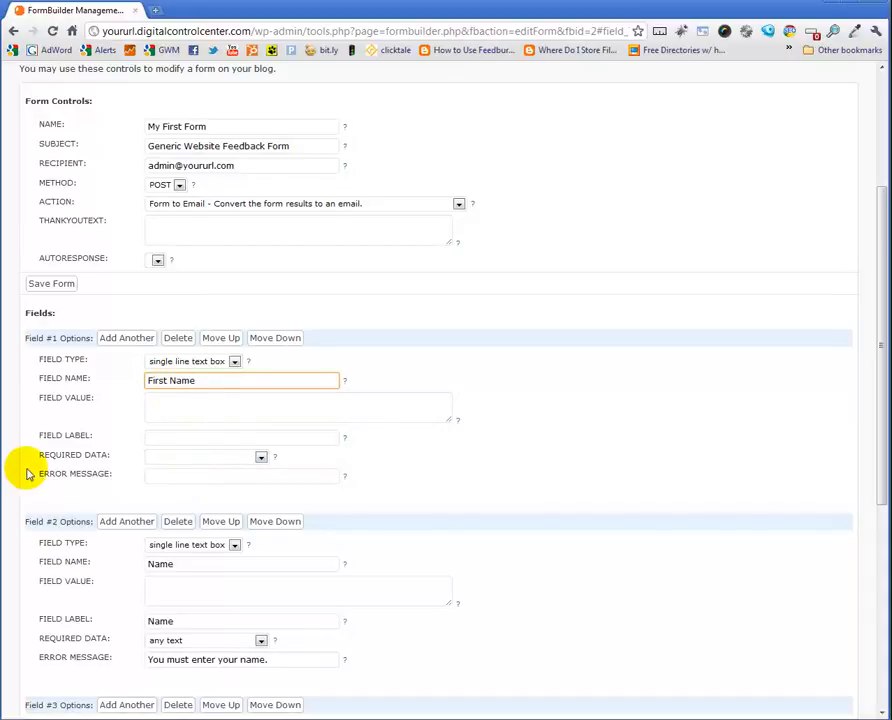
pyautogui.click(258, 458)
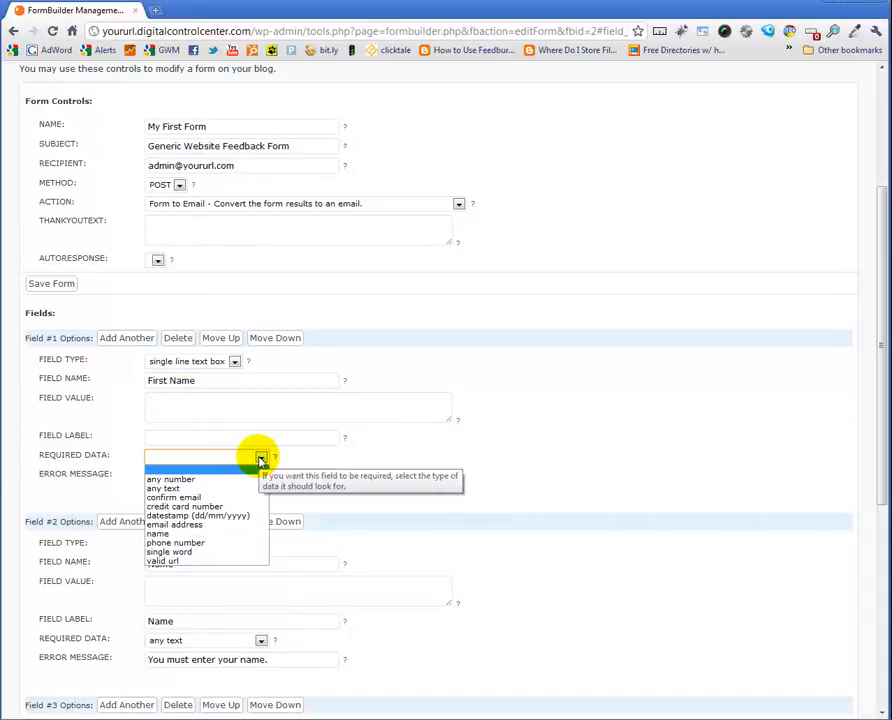
pyautogui.click(164, 489)
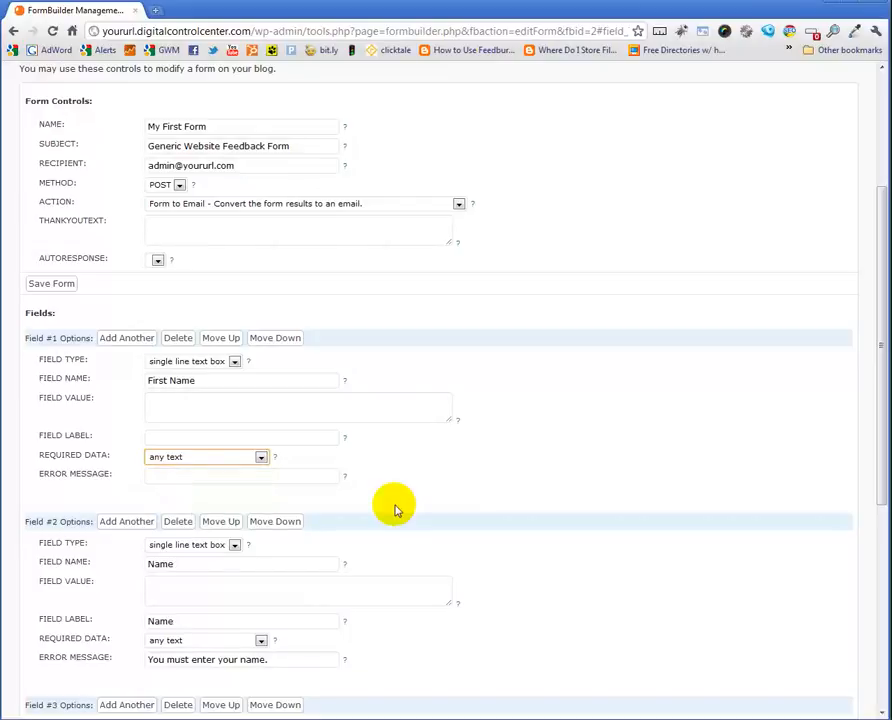
# Rename the second field's name from Name to Last Name
pyautogui.scroll(-2, 180, 334)
pyautogui.click(207, 328)
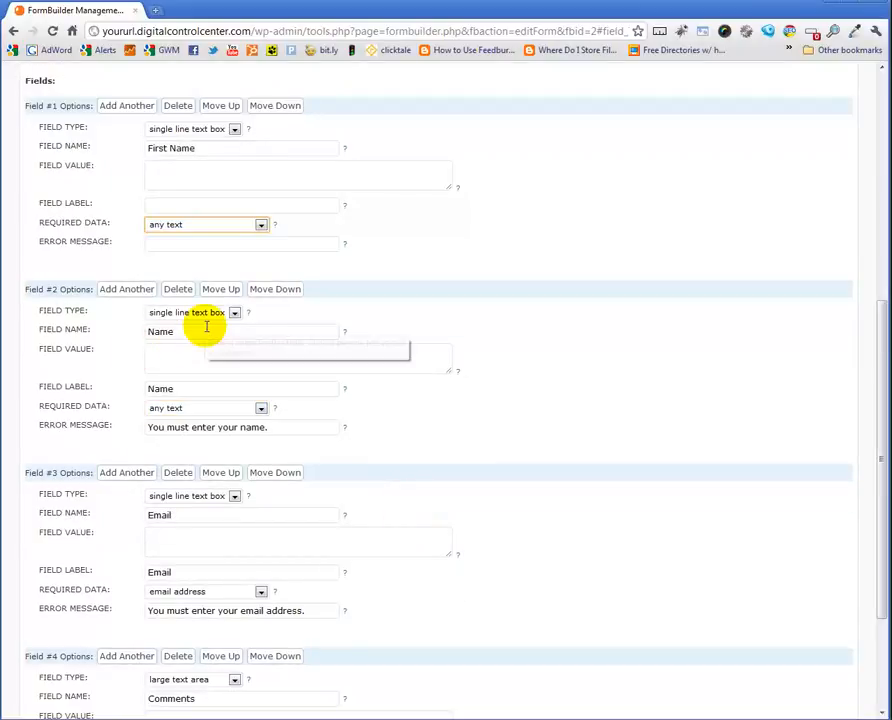
pyautogui.moveTo(189, 334); pyautogui.dragTo(118, 334)
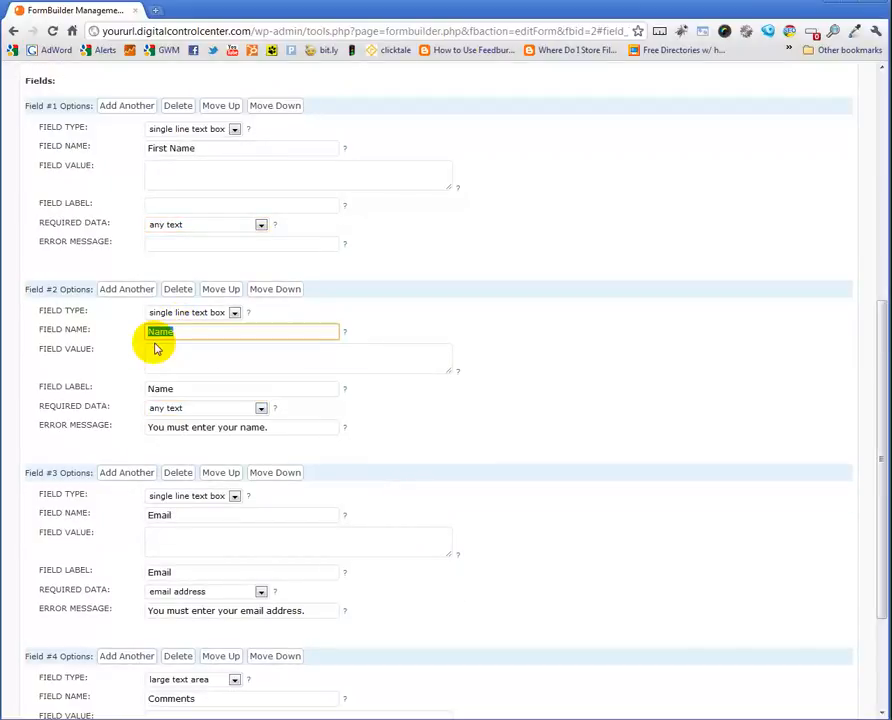
pyautogui.write('Last Nam')
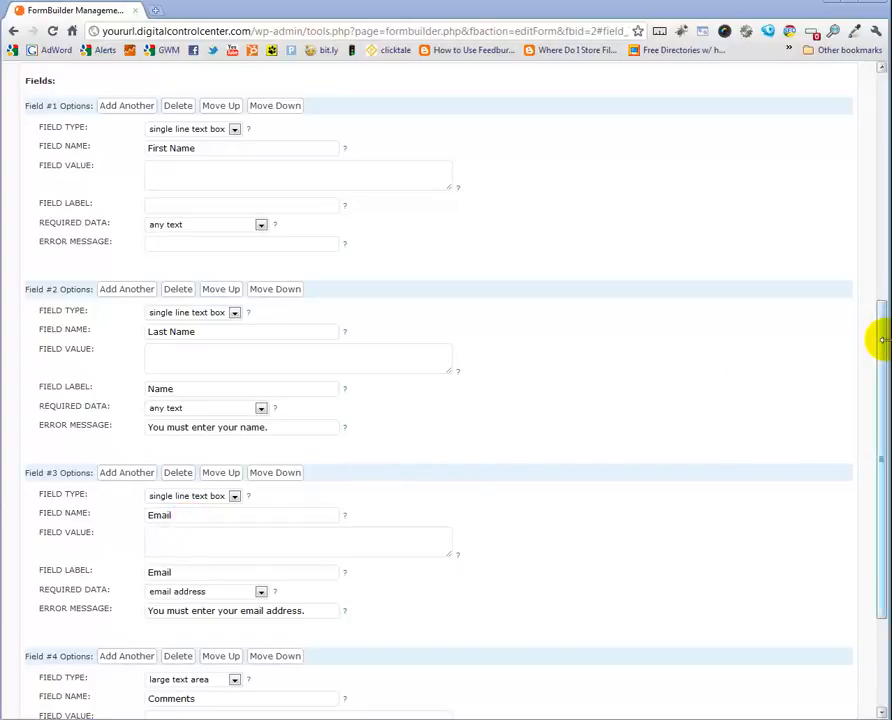
# Add a new field above the Comments field and set its type to single line text box
pyautogui.moveTo(879, 342); pyautogui.dragTo(876, 412)
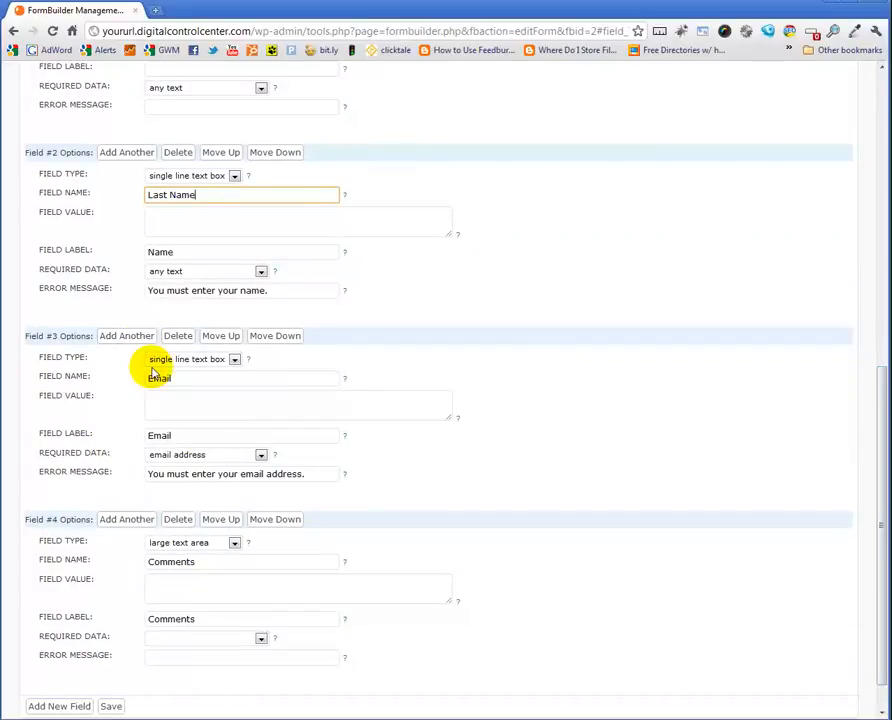
pyautogui.click(123, 522)
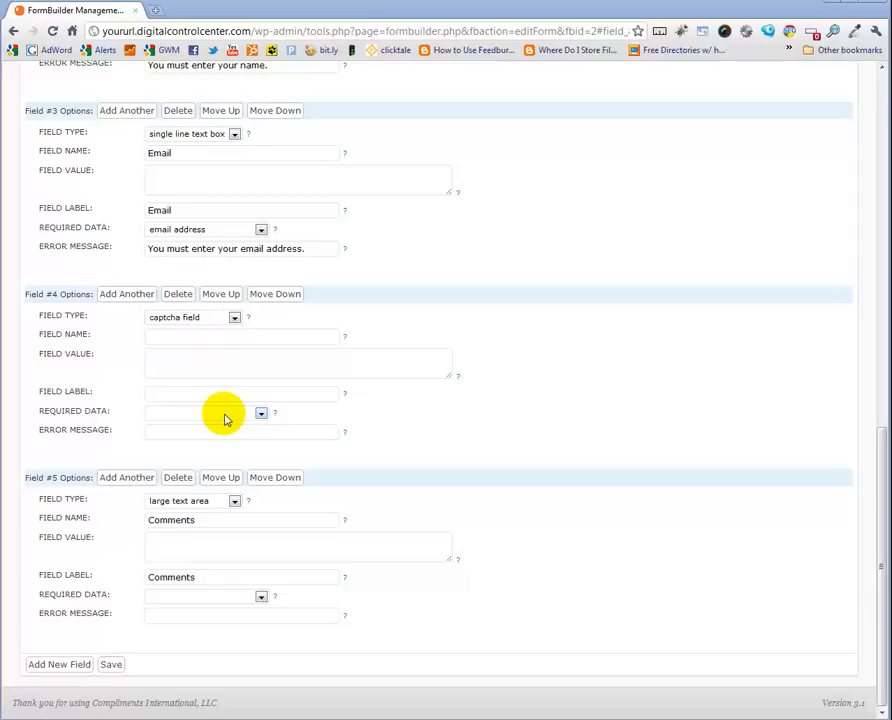
pyautogui.click(234, 317)
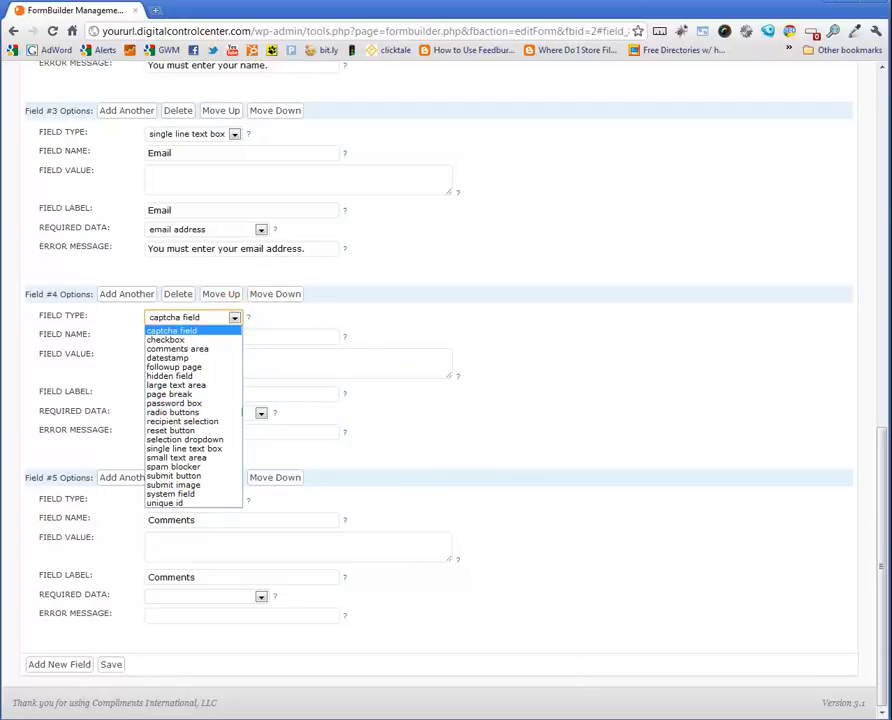
pyautogui.click(74, 360)
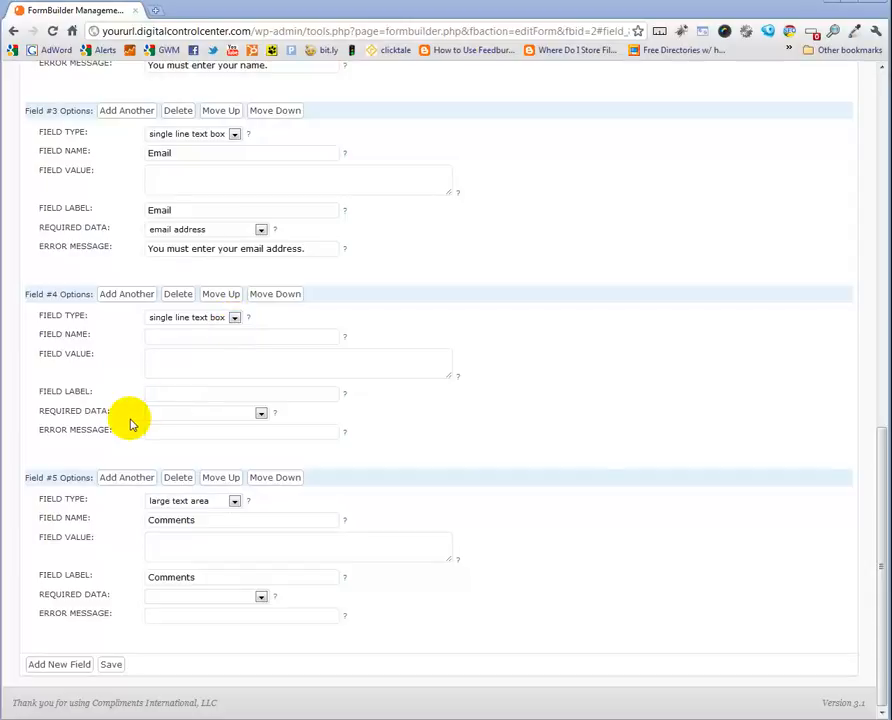
# Set the new field's required data to phone number and name it Phone Number
pyautogui.click(261, 414)
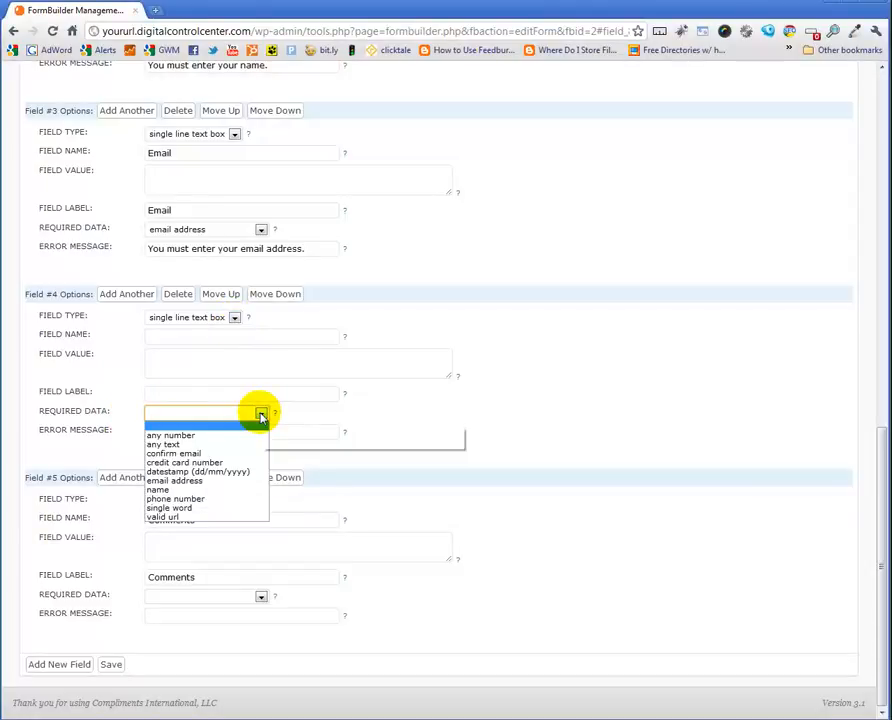
pyautogui.click(195, 498)
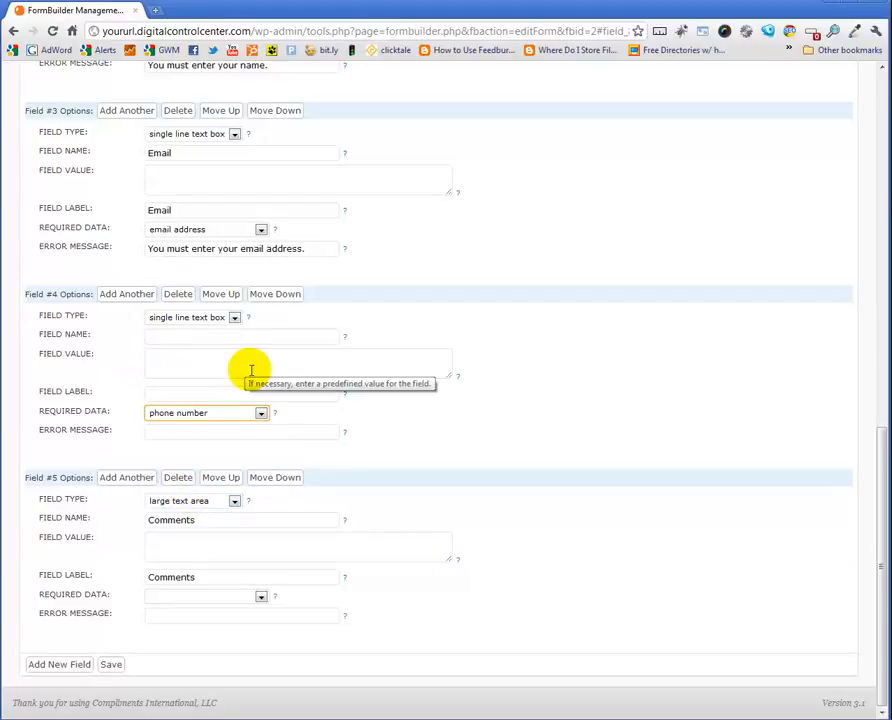
pyautogui.click(169, 335)
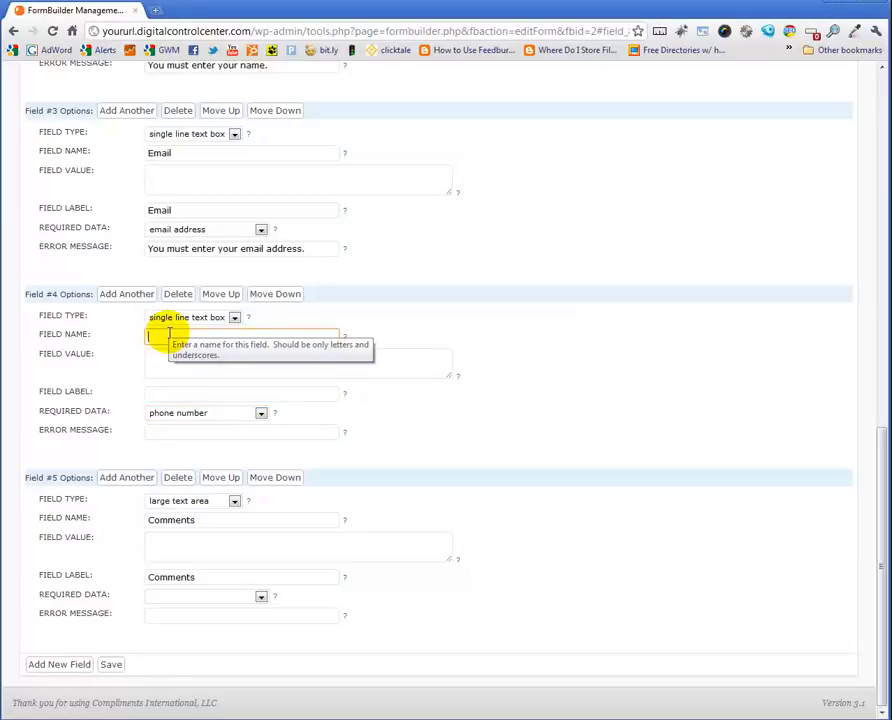
pyautogui.write('Phone')
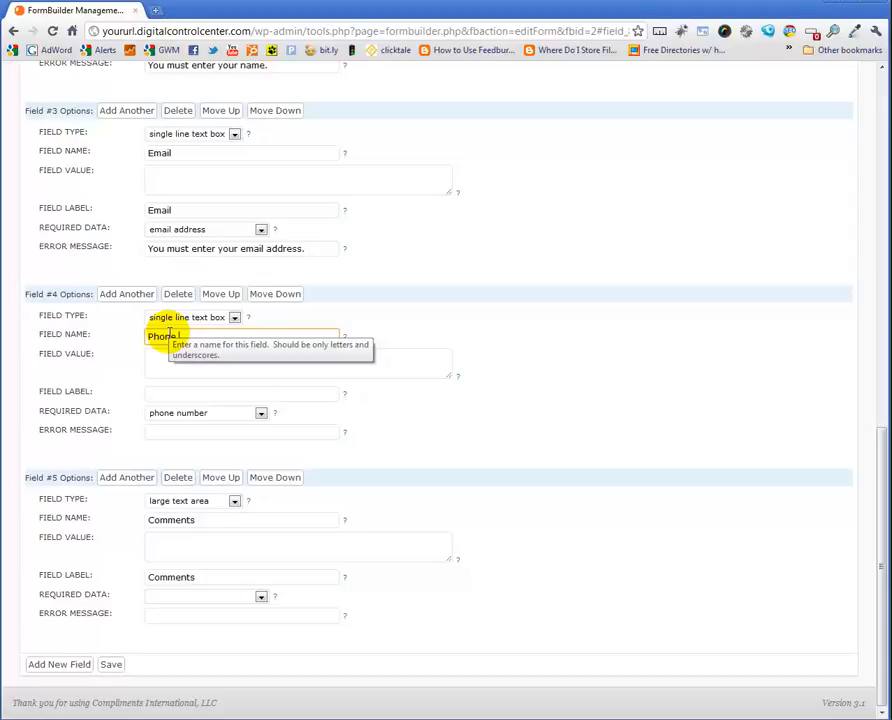
pyautogui.write(' Number')
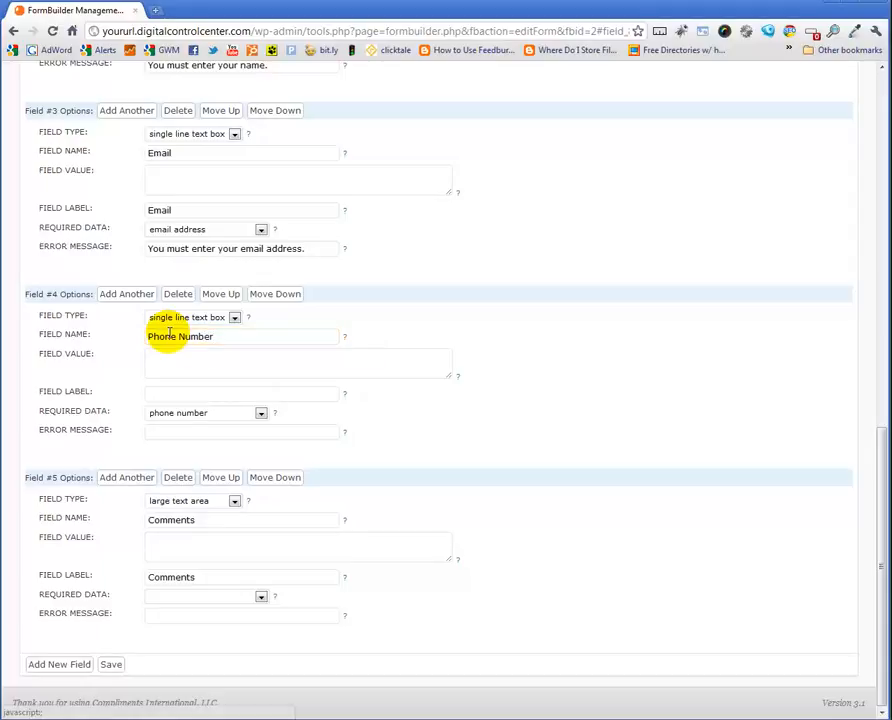
# Clear the Phone Number field's required data and move the field up above Email
pyautogui.click(260, 413)
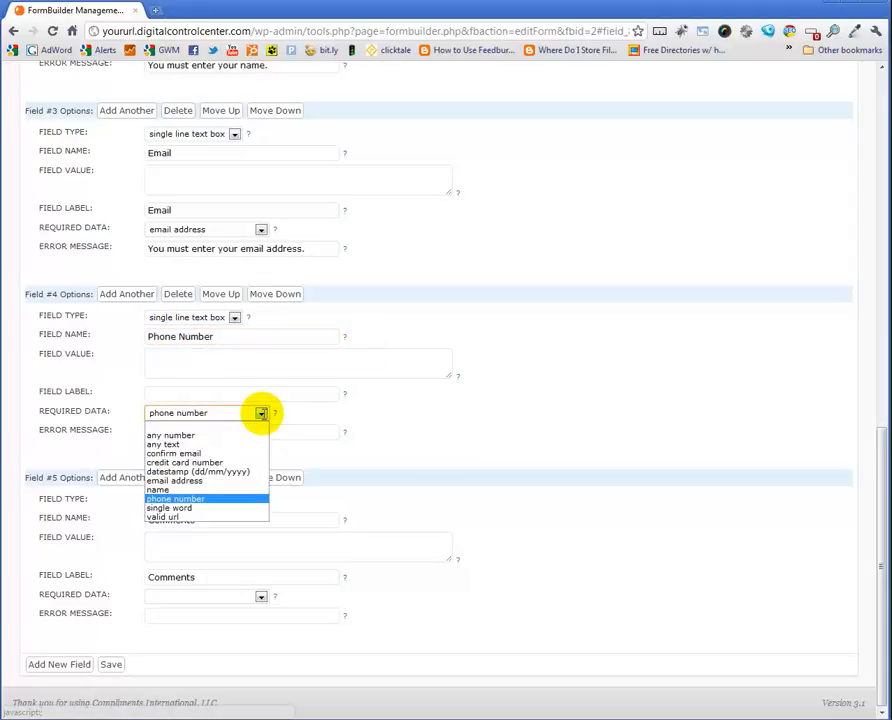
pyautogui.click(172, 427)
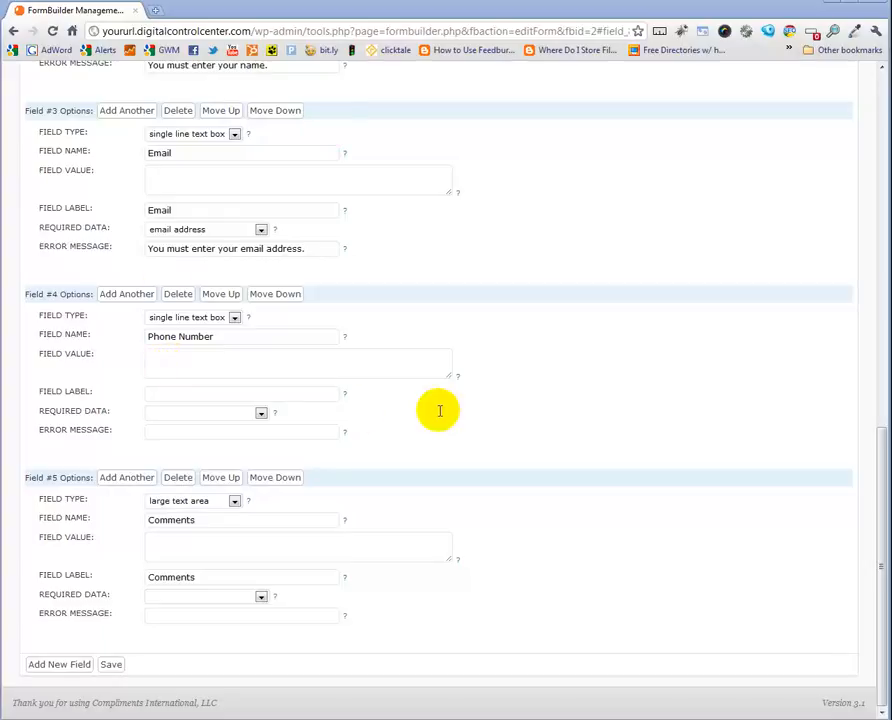
pyautogui.click(218, 294)
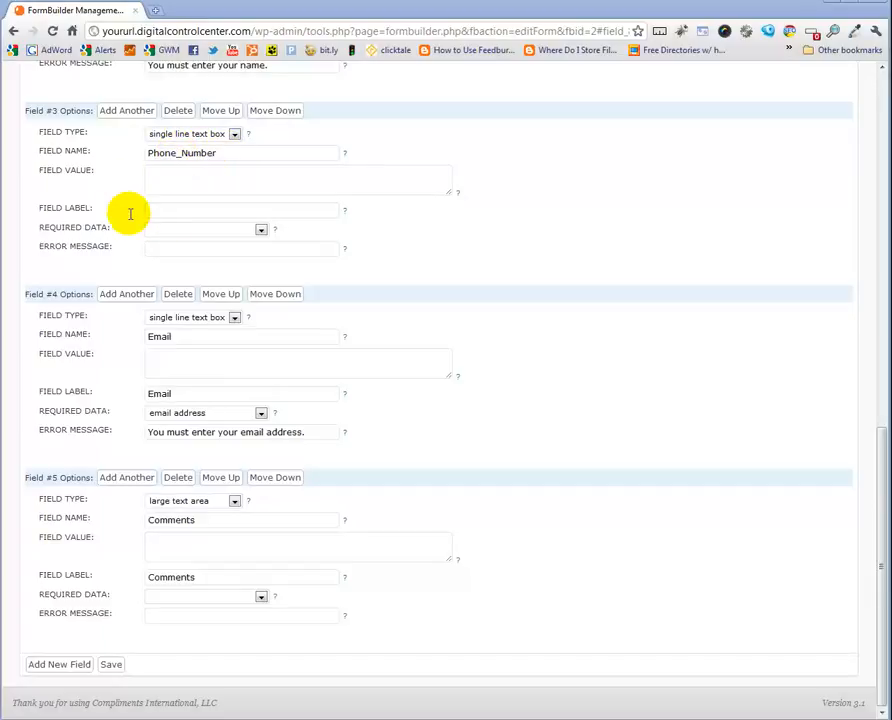
# Set the Phone Number field's label to Phone Number and save the form
pyautogui.click(164, 211)
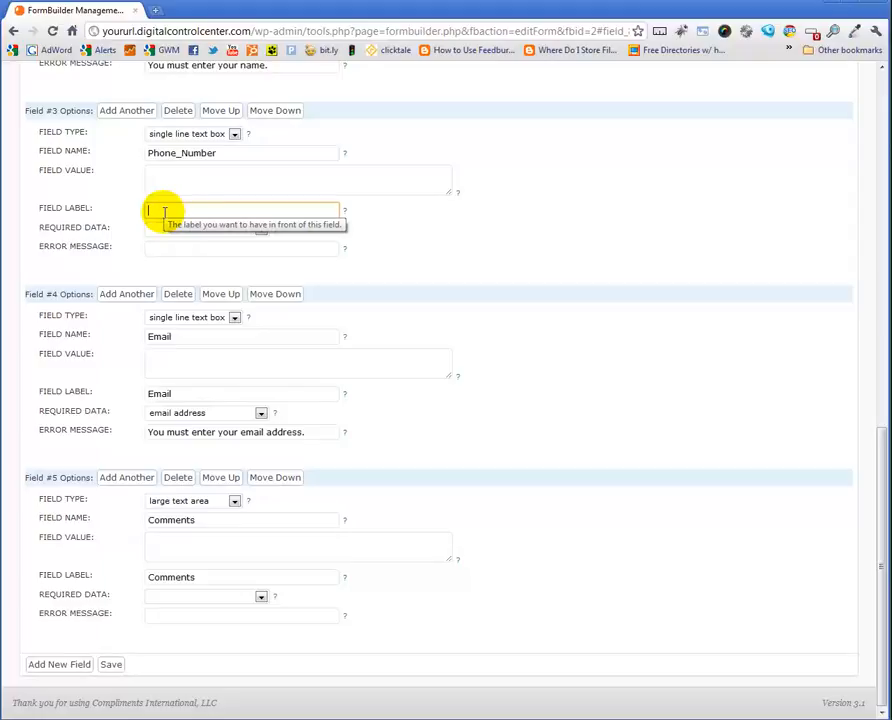
pyautogui.write('Phone Number')
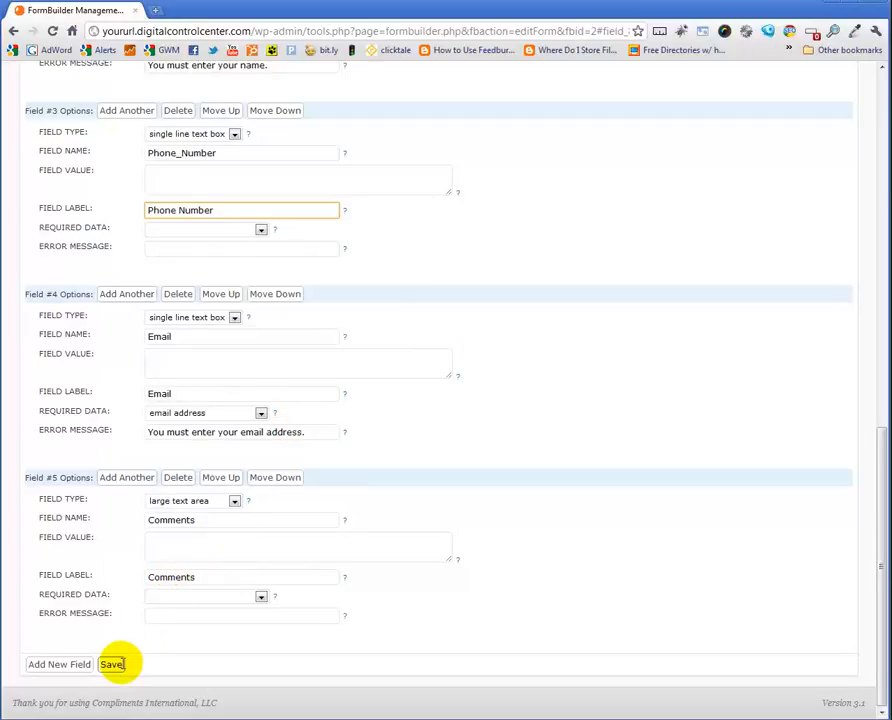
pyautogui.click(112, 664)
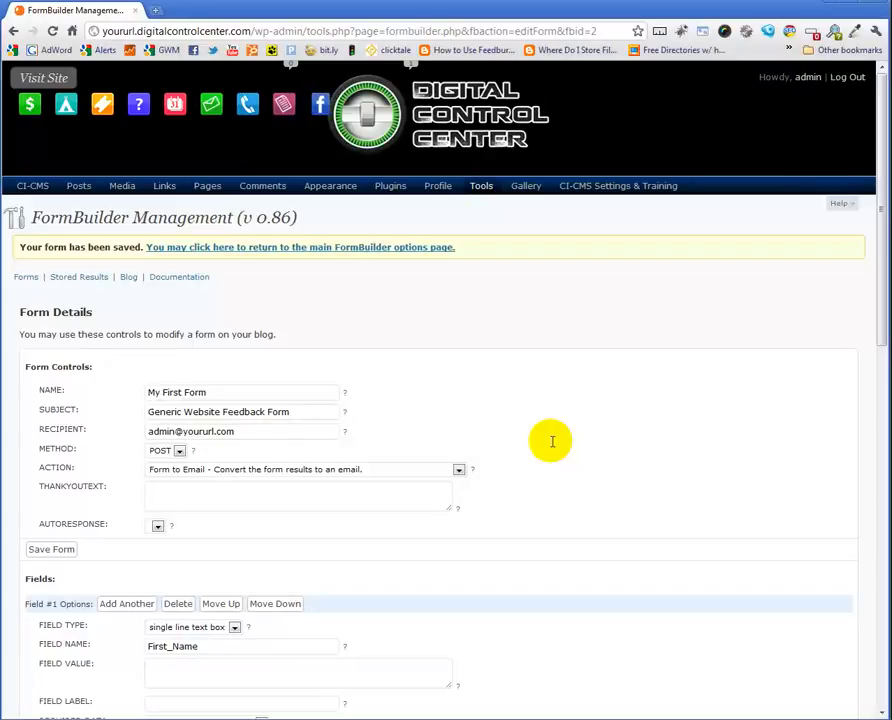
# Open the Home page for editing from the Pages list
pyautogui.click(204, 205)
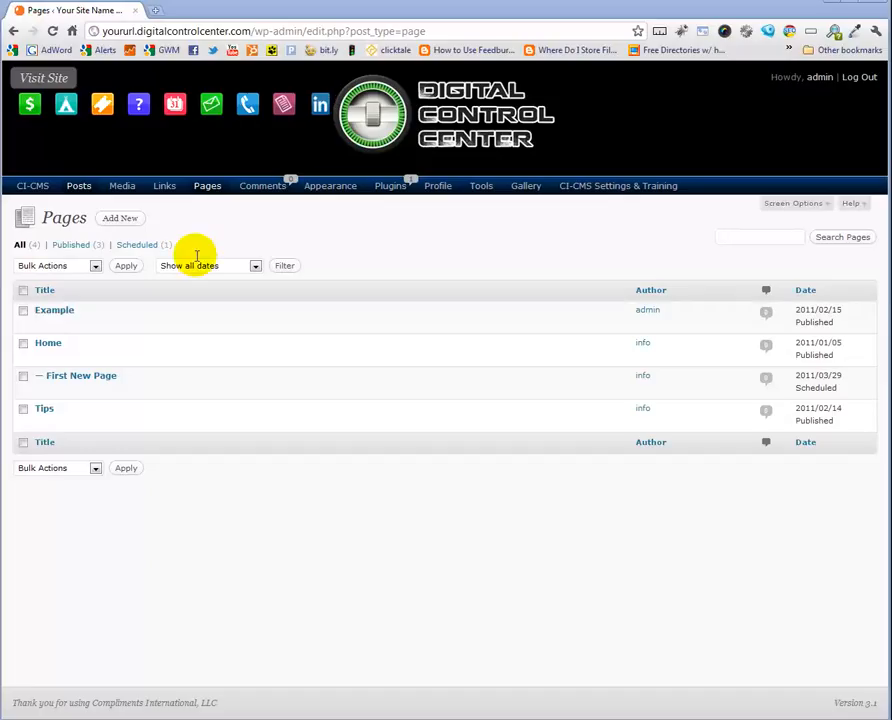
pyautogui.moveTo(22, 310)
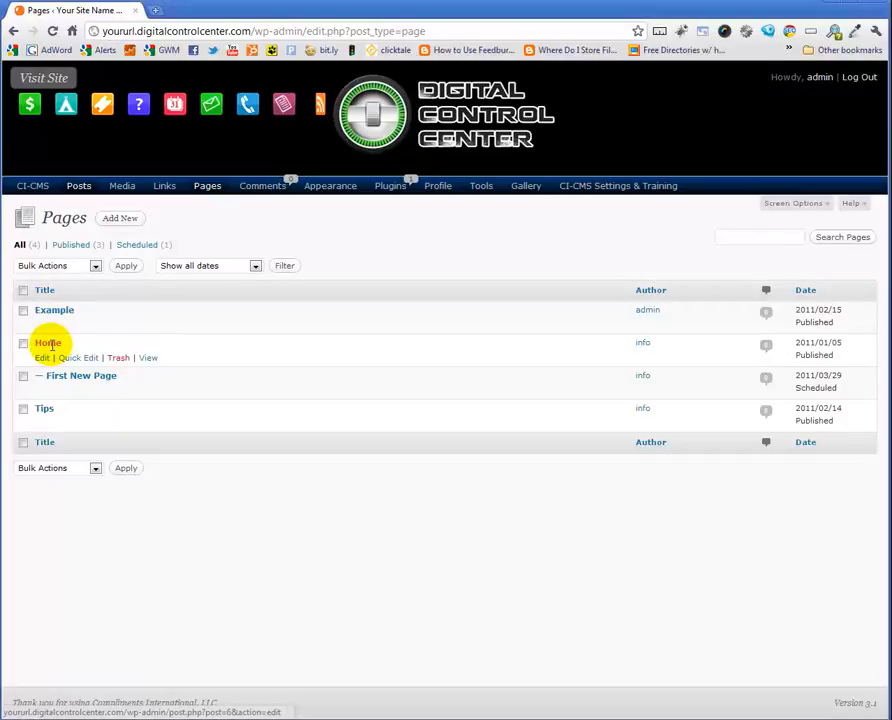
pyautogui.click(49, 344)
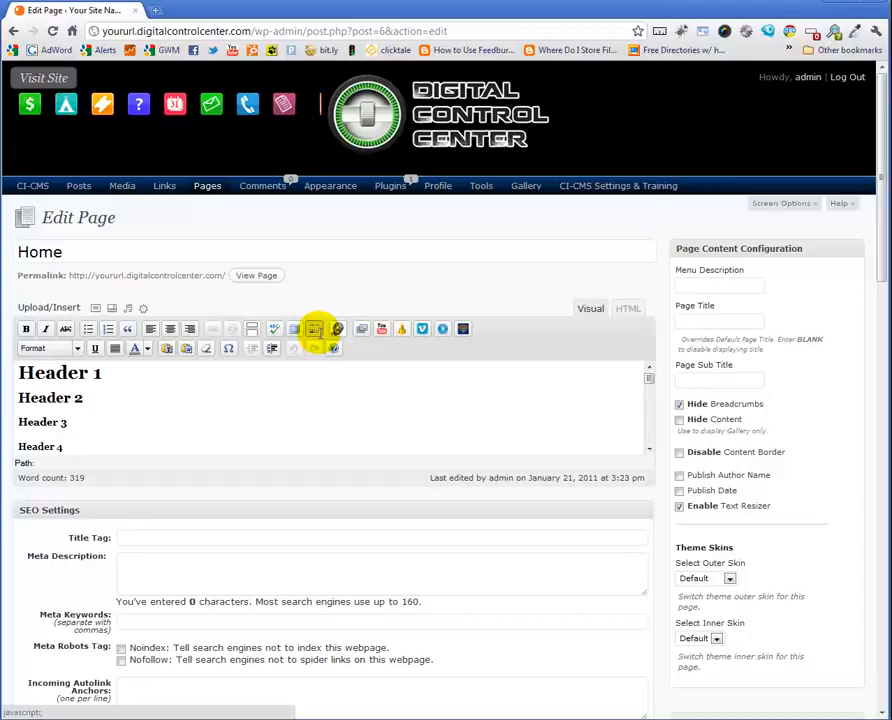
pyautogui.scroll(-4, 314, 330)
pyautogui.scroll(-3, 320, 334)
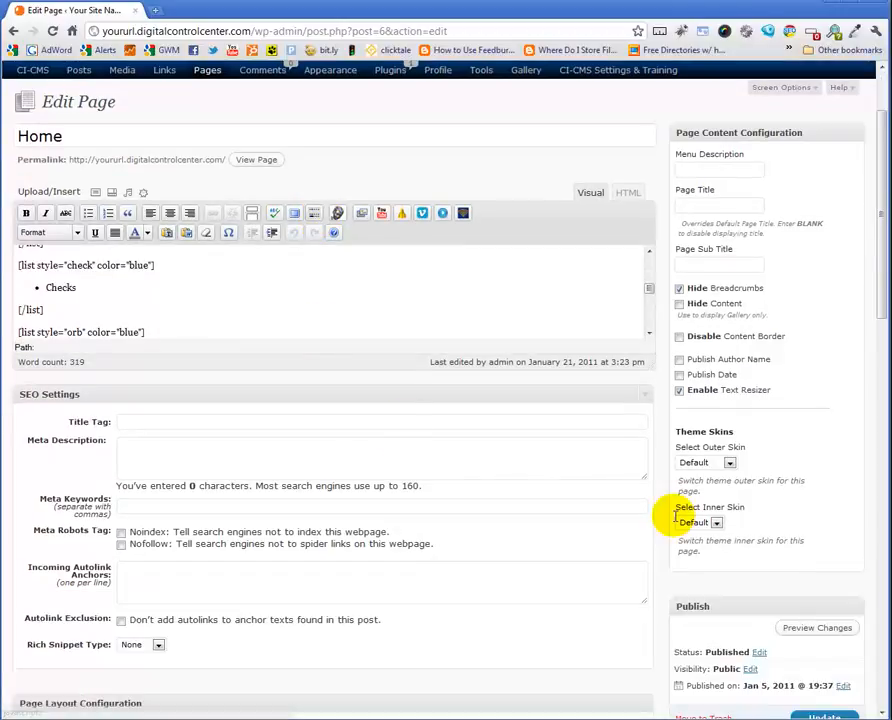
pyautogui.scroll(-5, 576, 476)
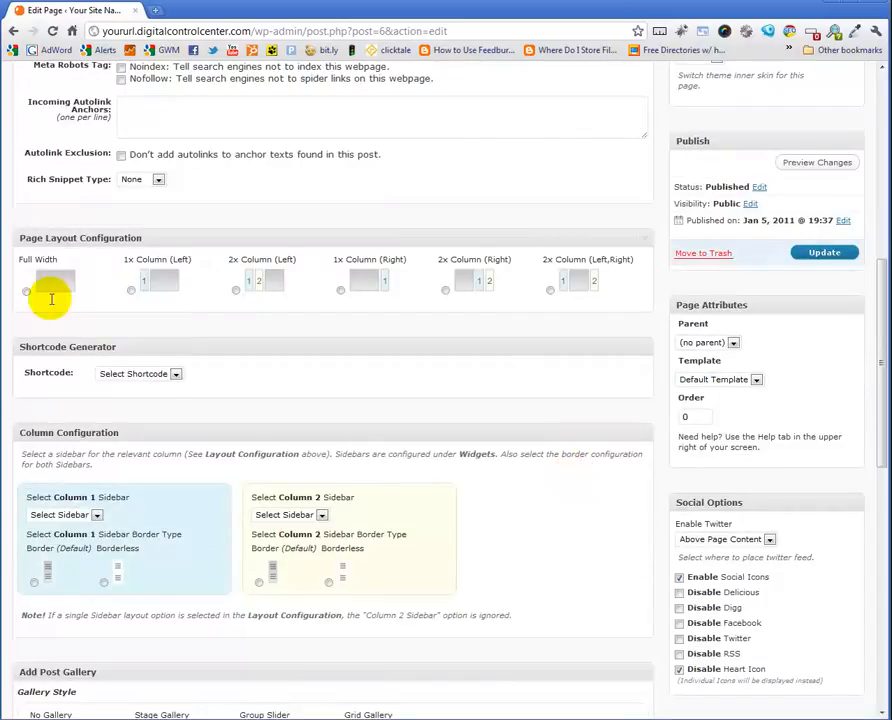
pyautogui.scroll(-10, 372, 356)
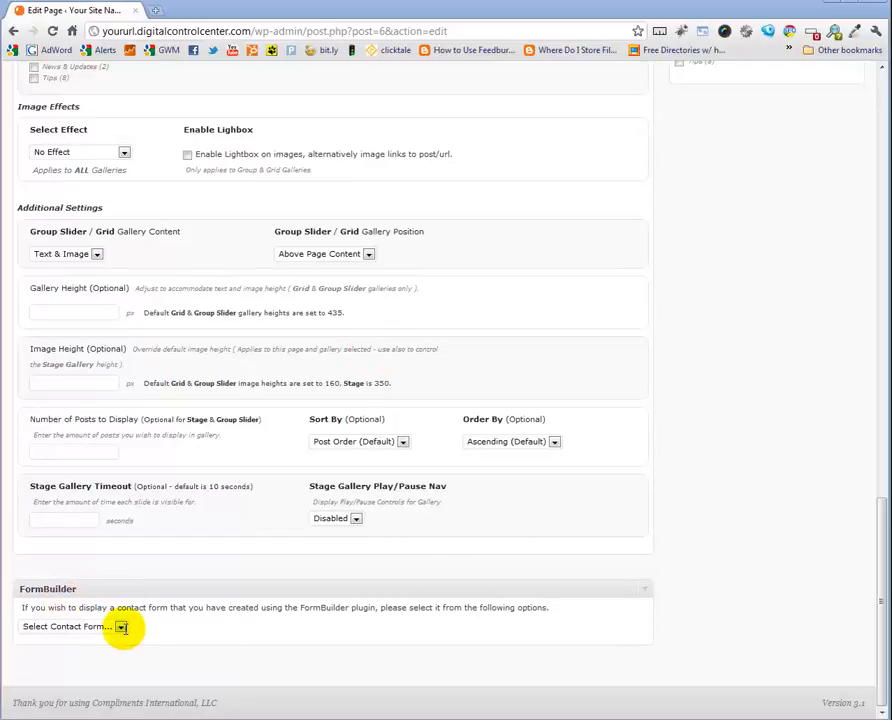
pyautogui.click(120, 626)
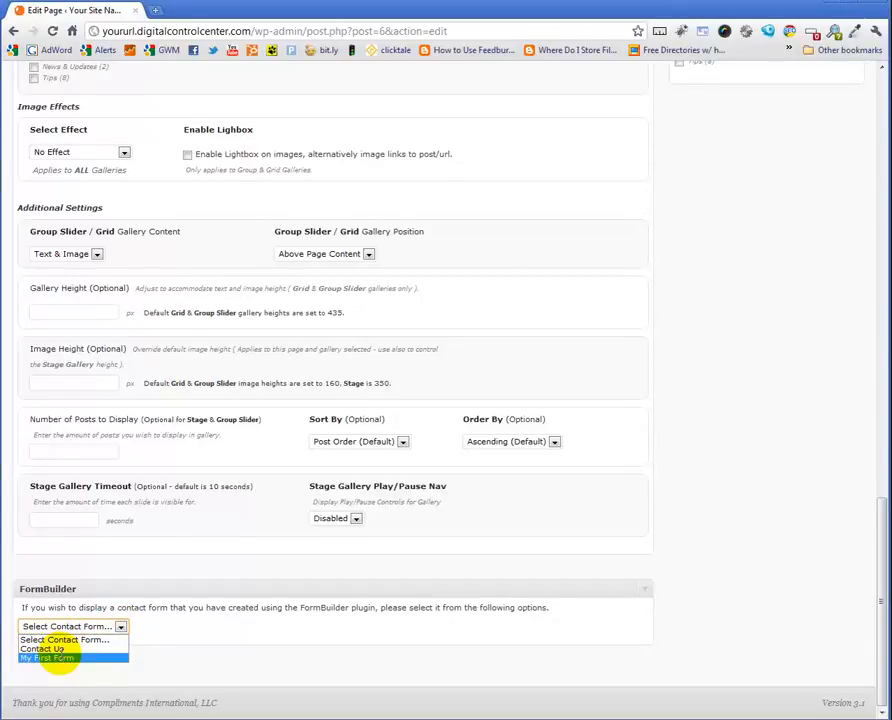
pyautogui.click(58, 657)
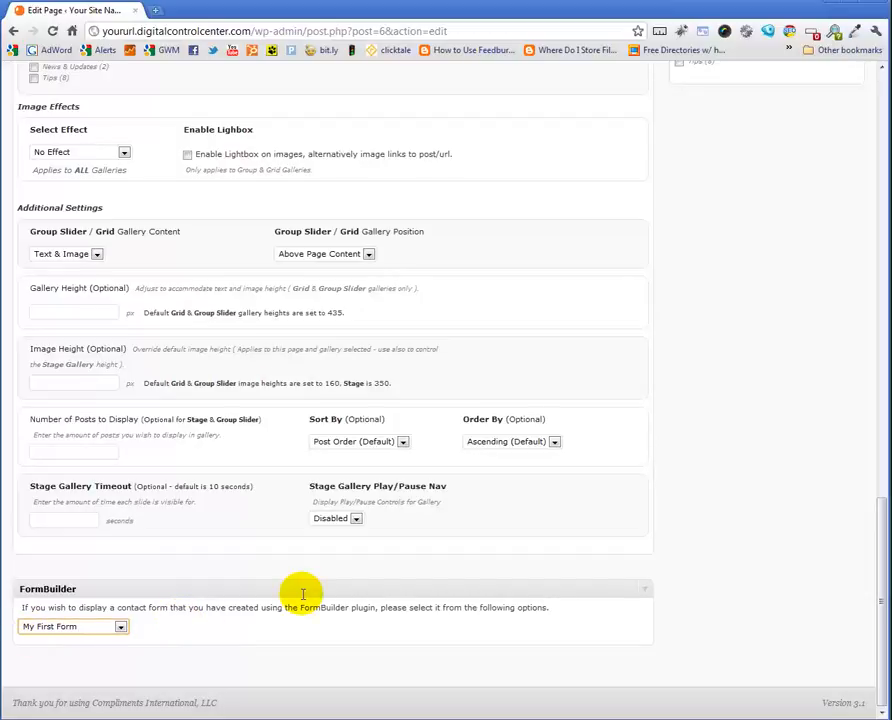
pyautogui.click(120, 627)
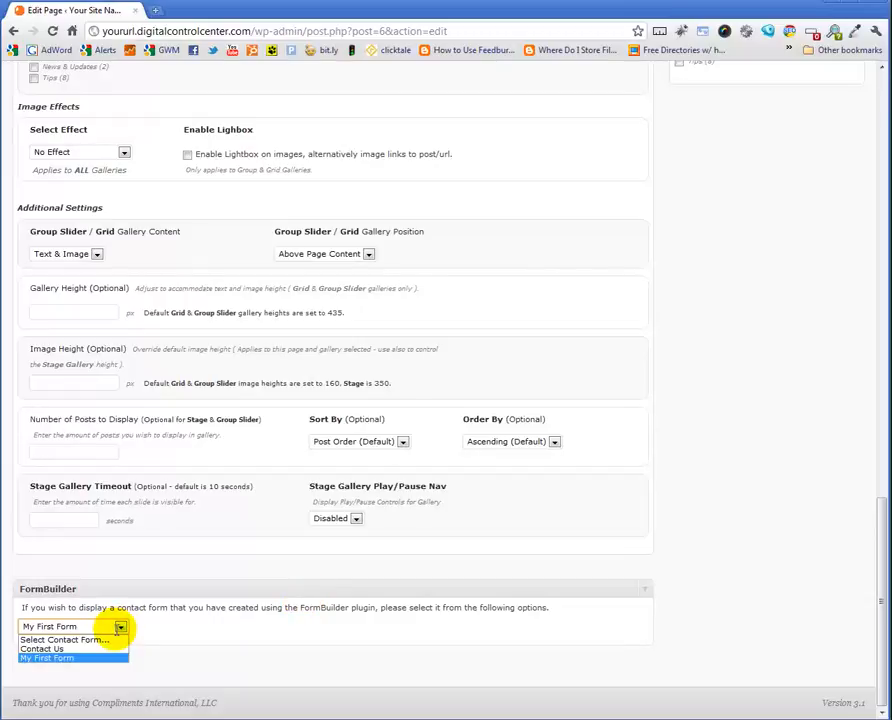
pyautogui.click(95, 639)
# Insert the shortcode [formbuilder:2] on a new line below Header 1 in the Home page content and update the page
pyautogui.scroll(10, 566, 410)
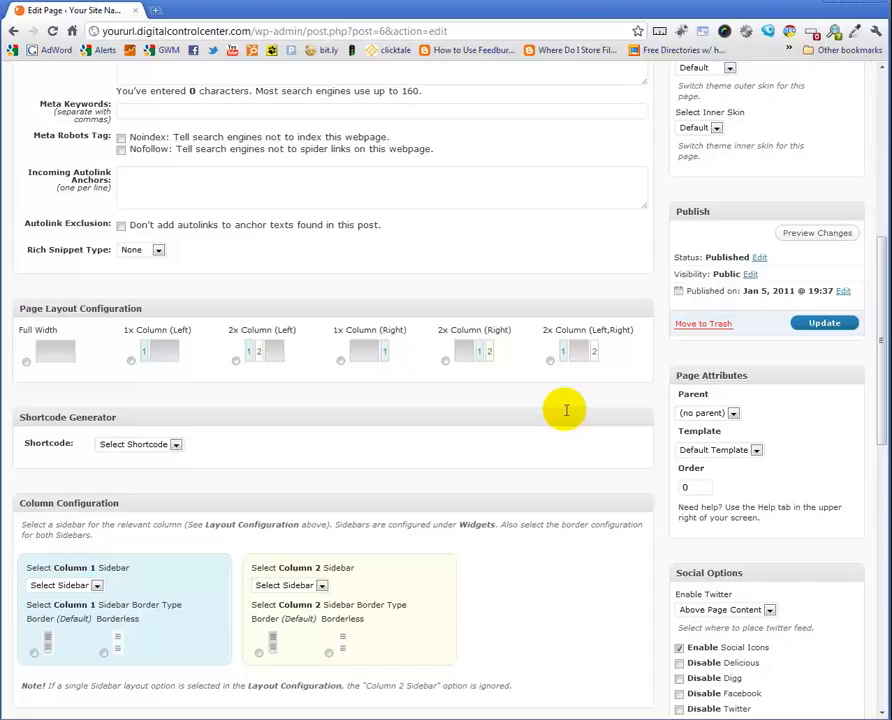
pyautogui.scroll(5, 568, 410)
pyautogui.scroll(-5, 426, 444)
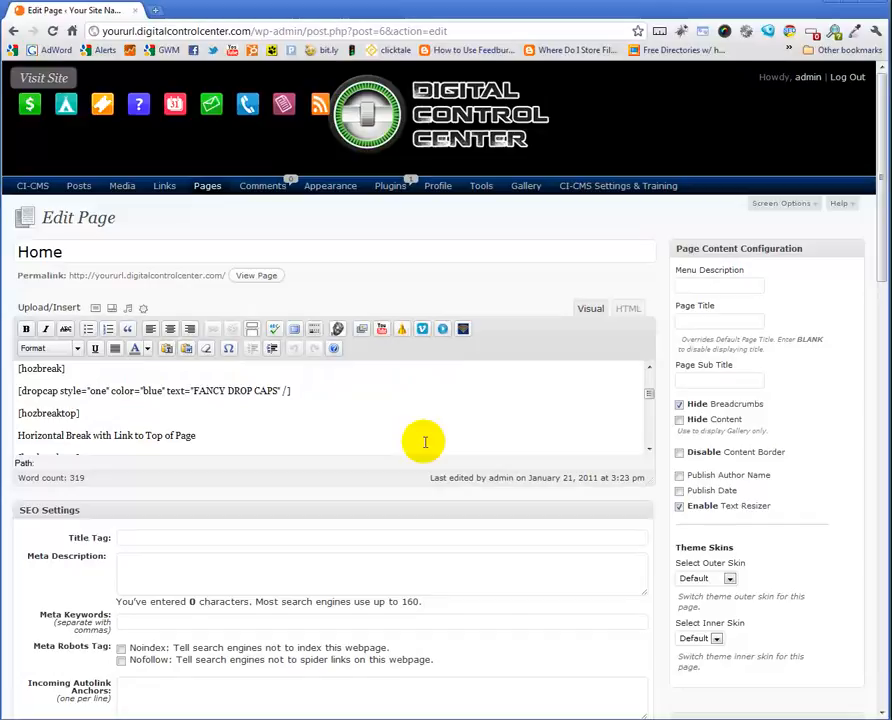
pyautogui.scroll(5, 240, 404)
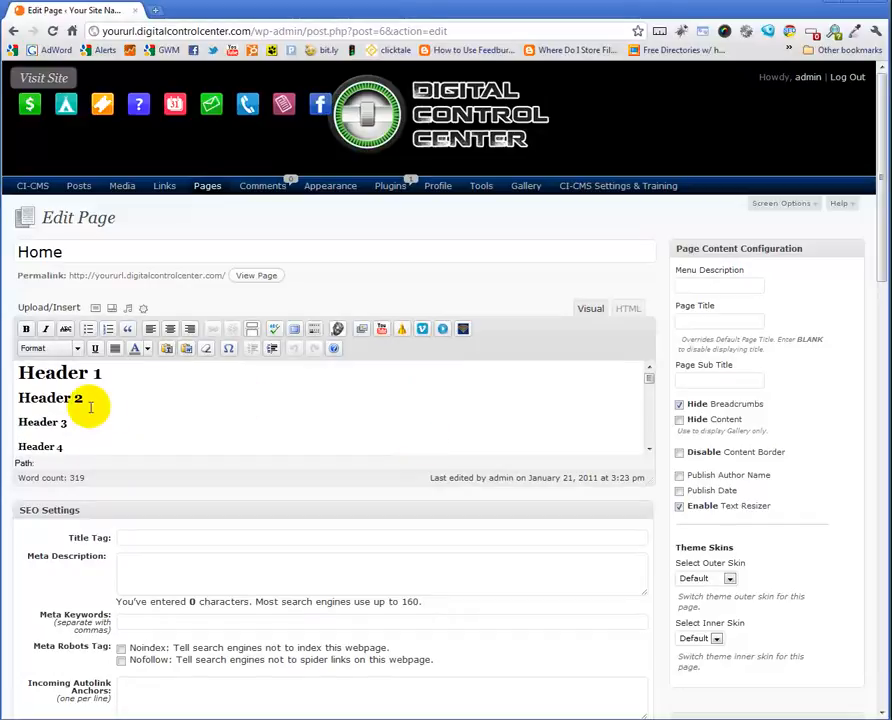
pyautogui.click(110, 376)
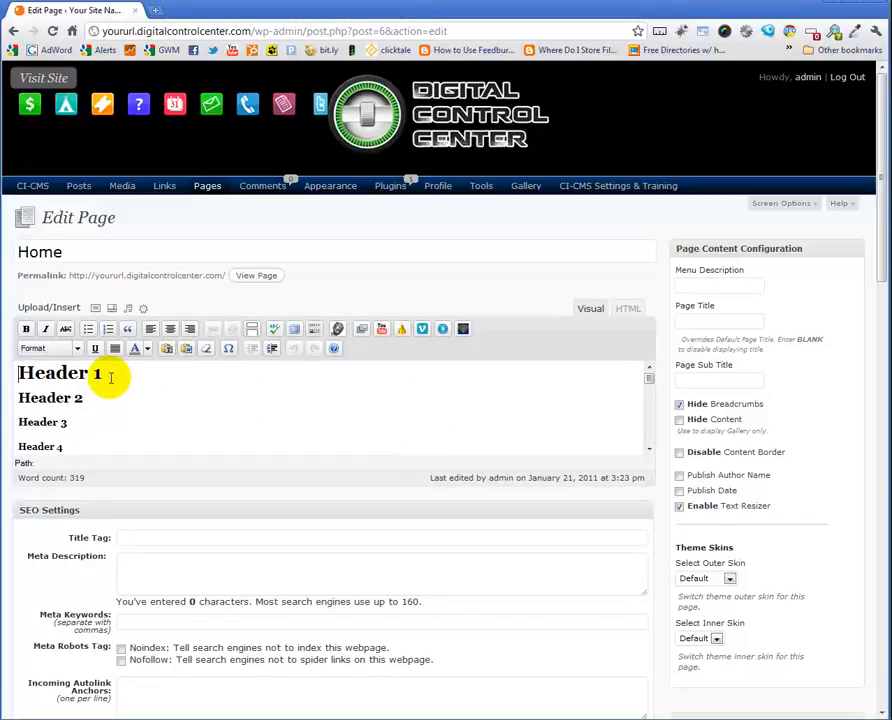
pyautogui.click(98, 393)
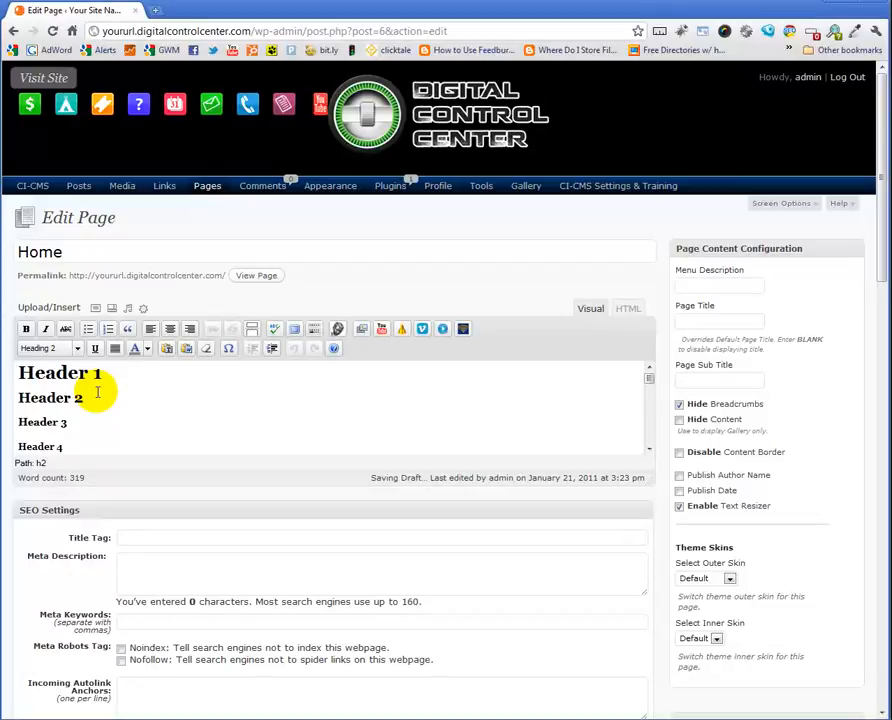
pyautogui.press('Return')
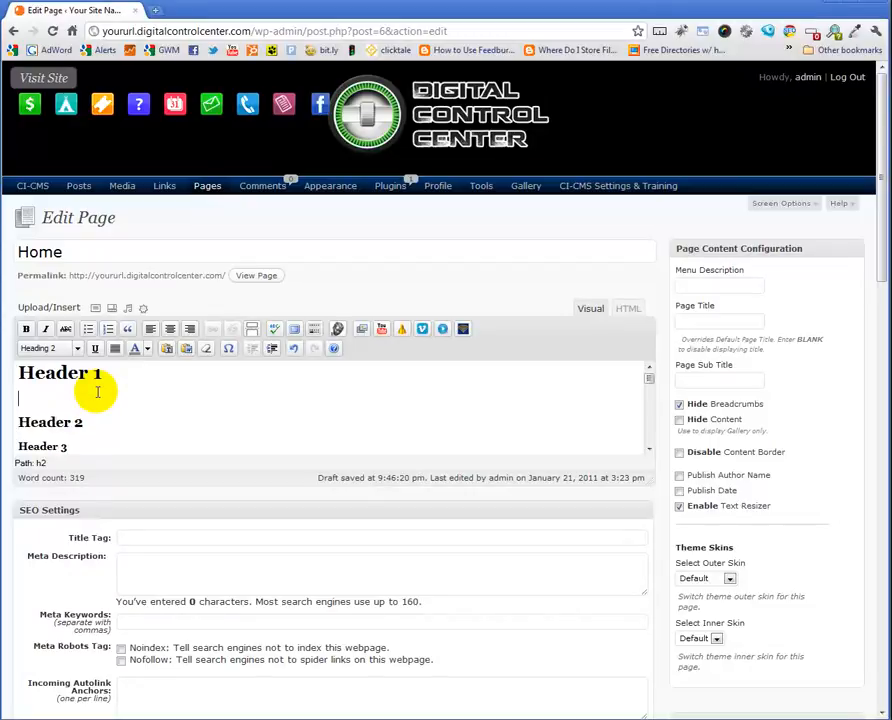
pyautogui.write('[formbuild')
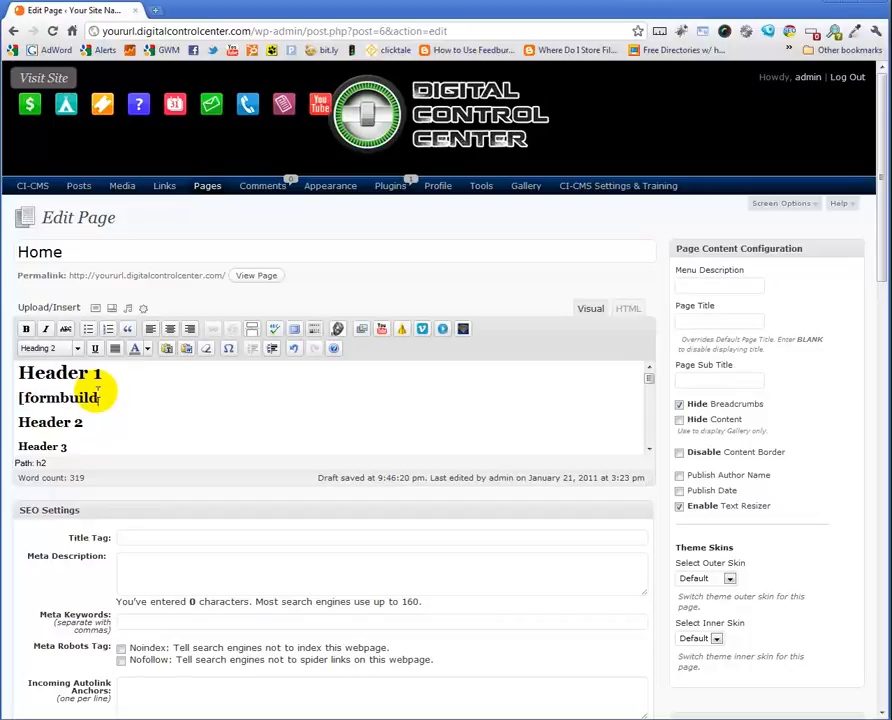
pyautogui.write('er:')
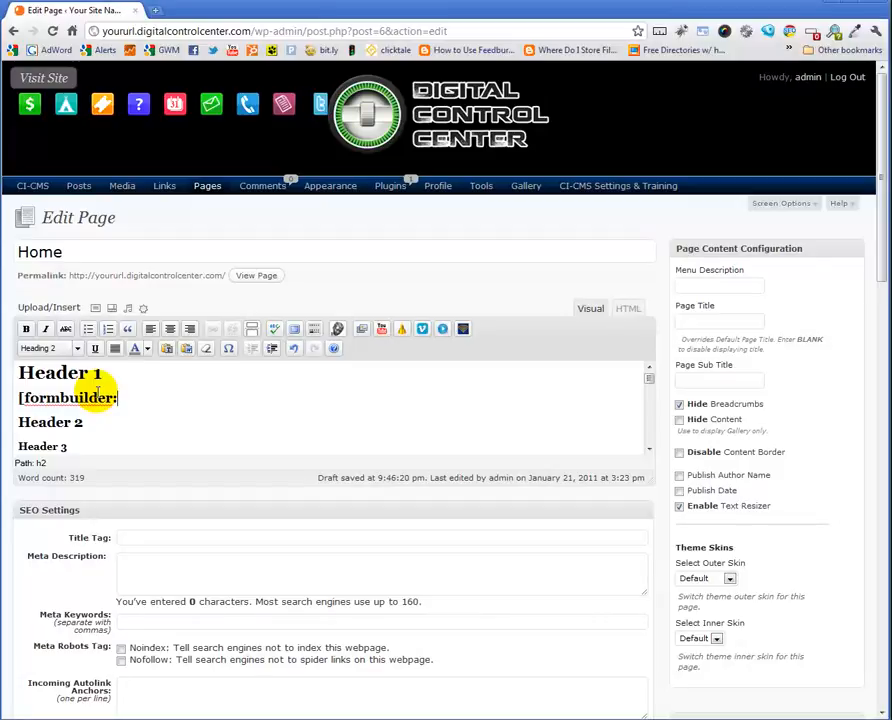
pyautogui.write('2]')
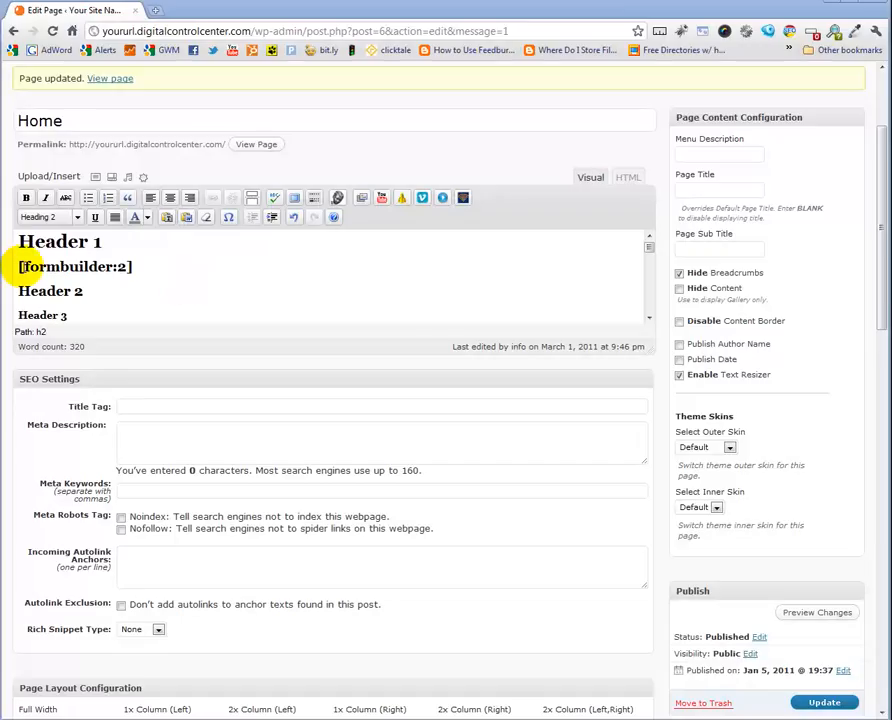
pyautogui.click(824, 702)
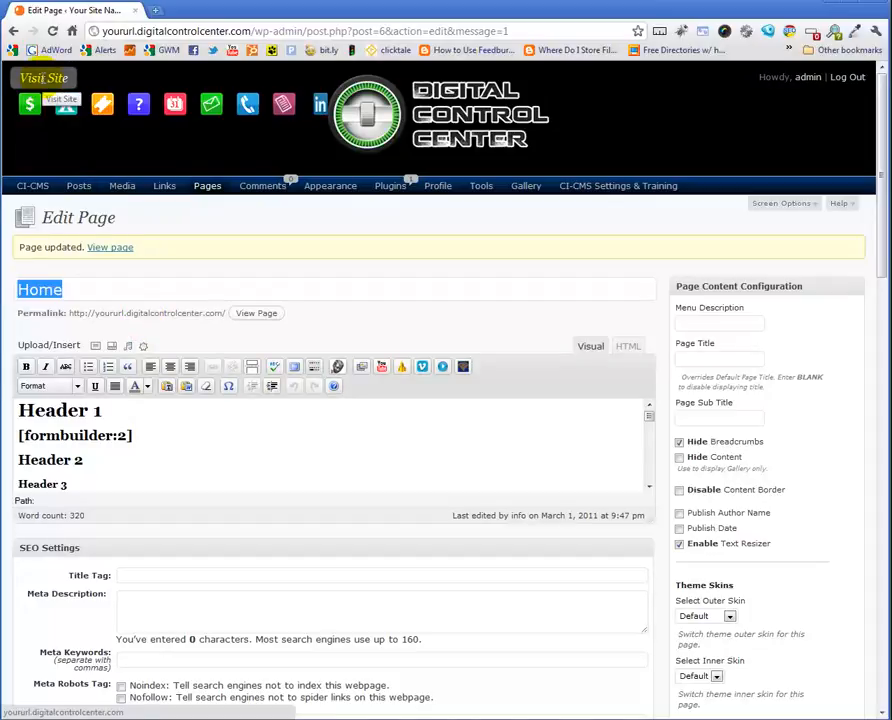
# View the updated Home page on the live site
pyautogui.click(256, 313)
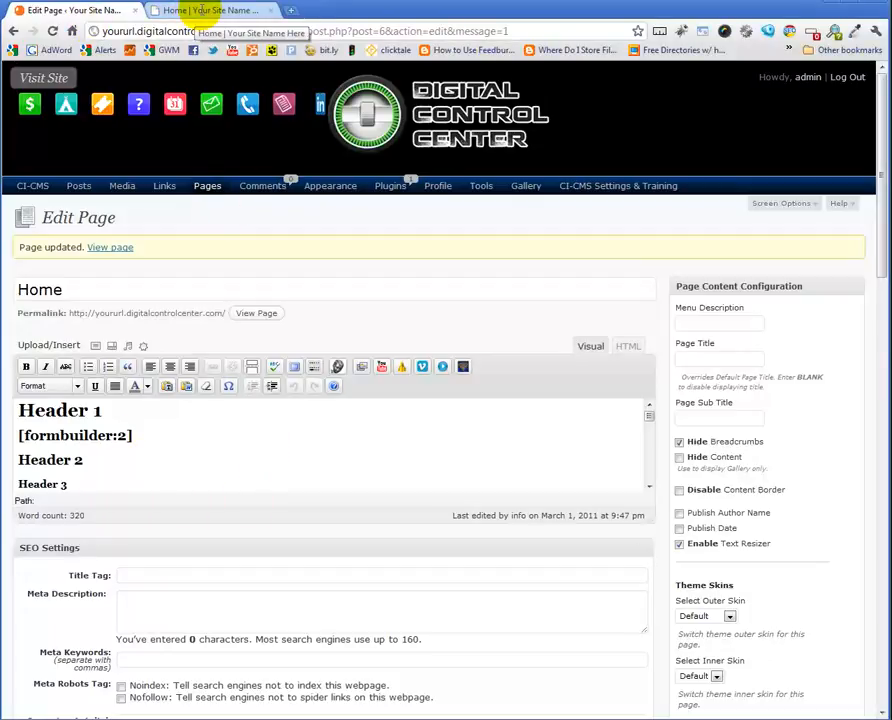
pyautogui.click(201, 9)
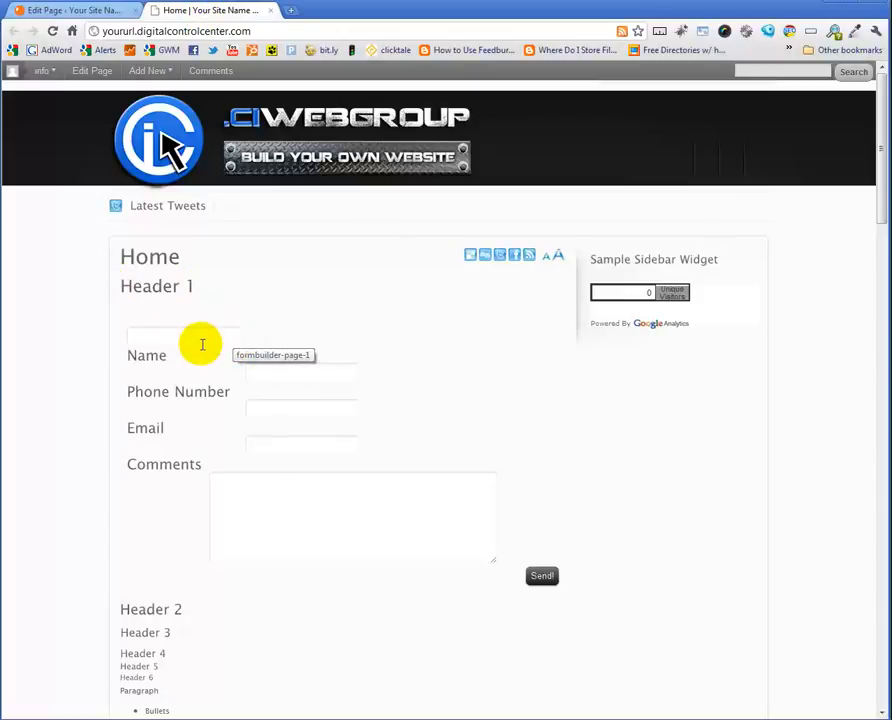
pyautogui.click(131, 334)
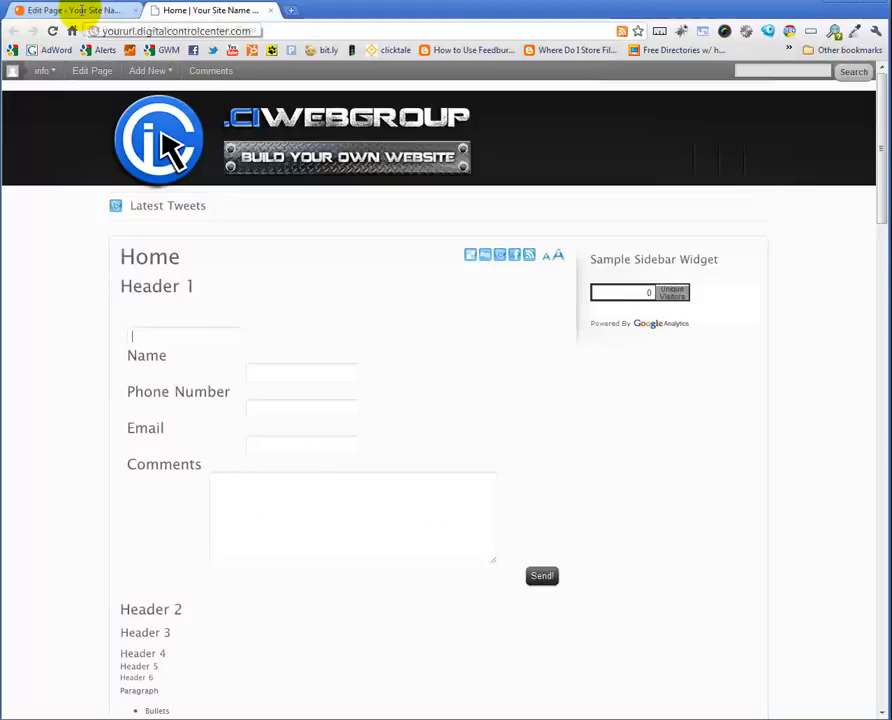
# Open My First Form for editing in FormBuilder in a new tab
pyautogui.click(78, 10)
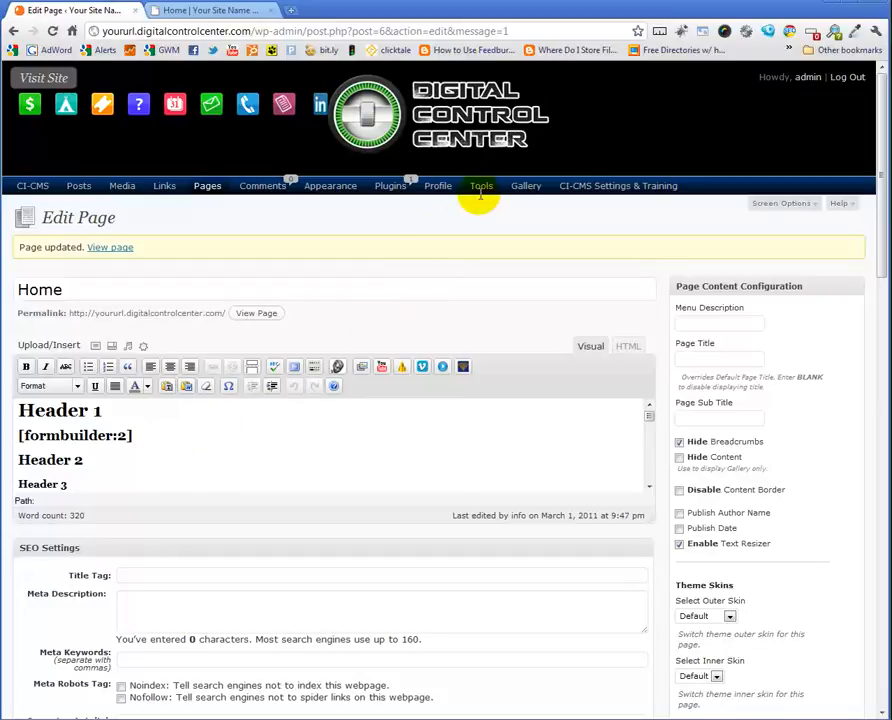
pyautogui.moveTo(481, 190)
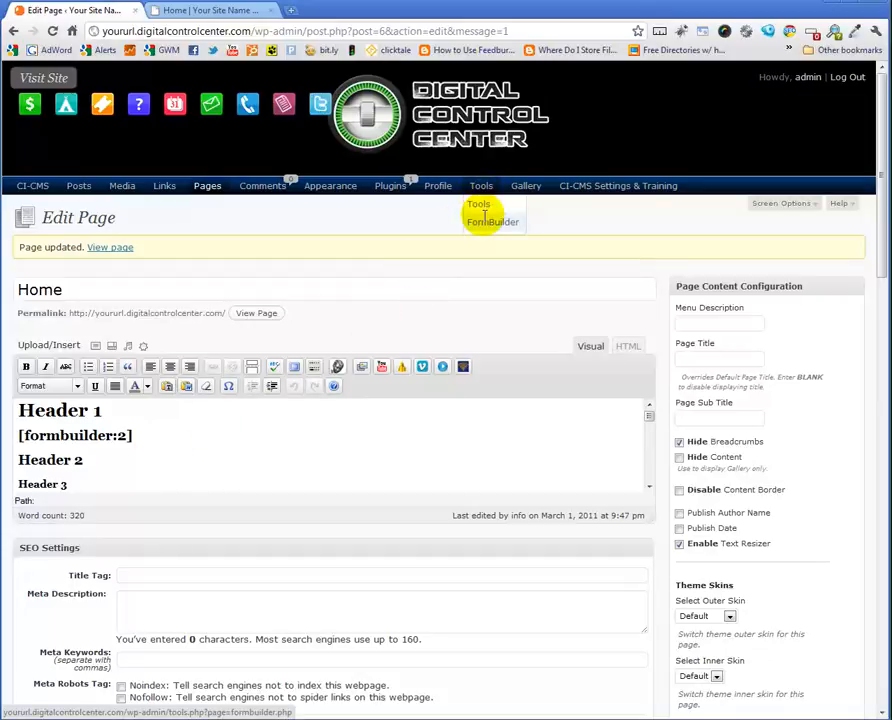
pyautogui.middleClick(485, 222)
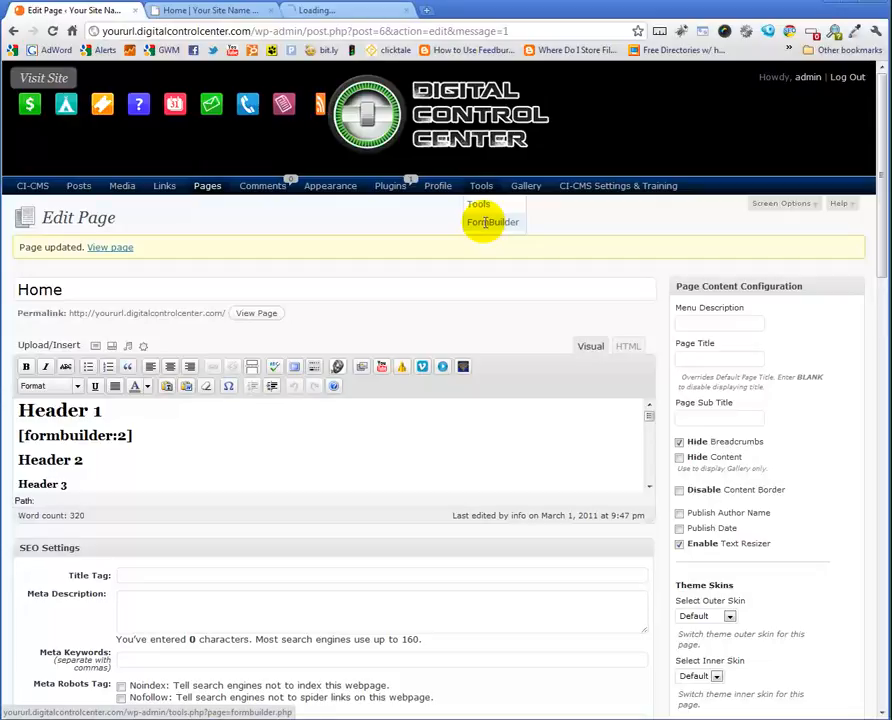
pyautogui.click(335, 10)
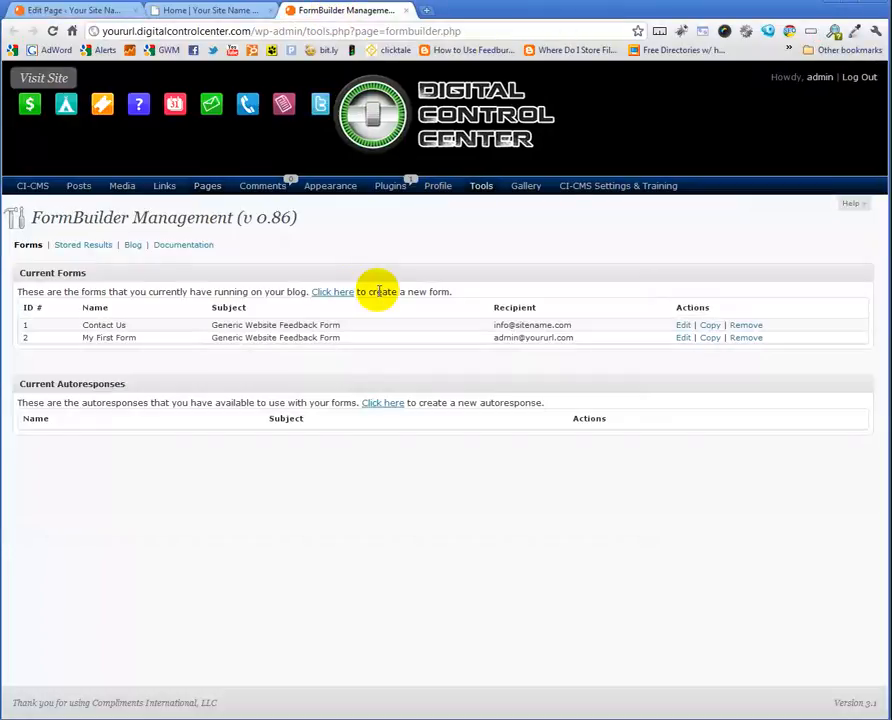
pyautogui.click(682, 338)
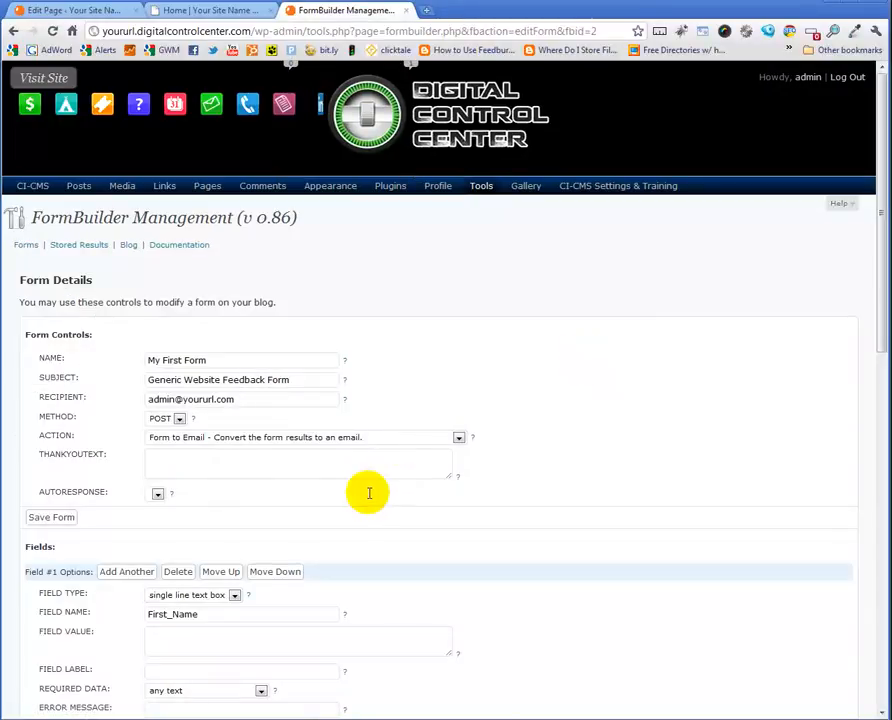
# Set the first field's label to First Name and save the form
pyautogui.scroll(-3, 370, 494)
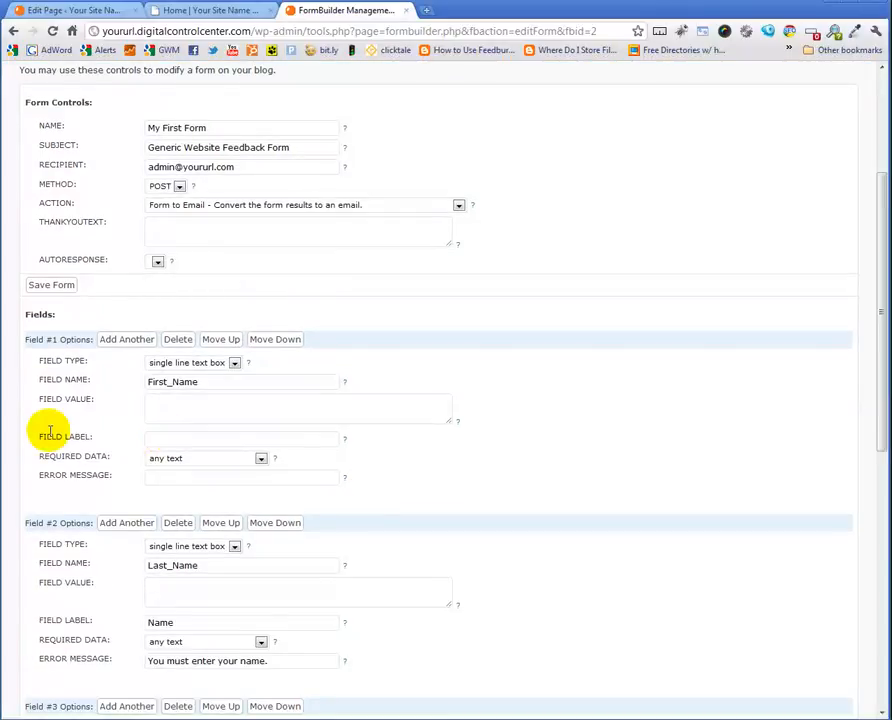
pyautogui.click(174, 439)
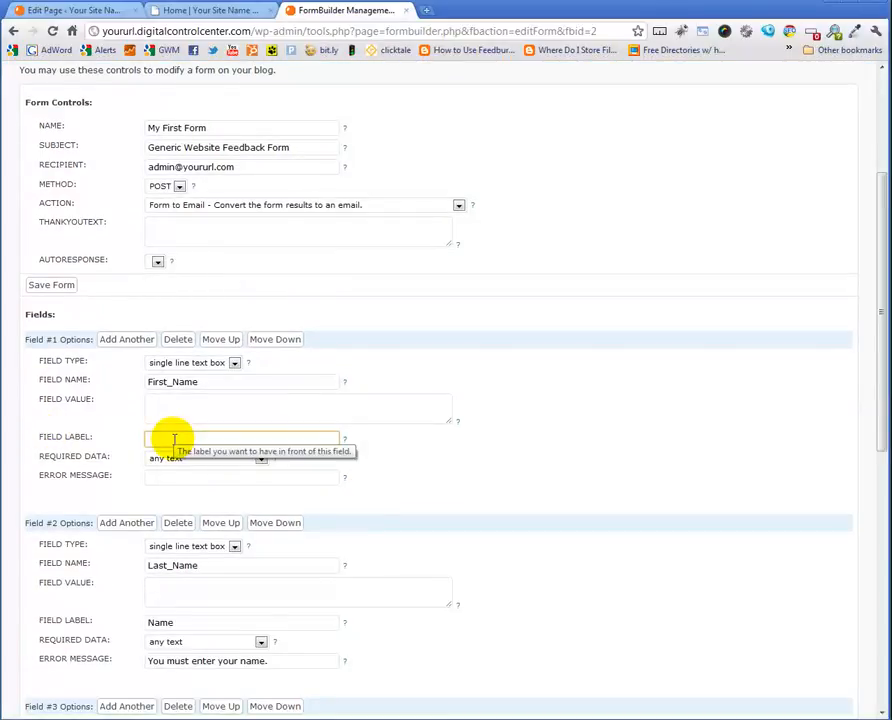
pyautogui.write('First Name')
pyautogui.scroll(-6, 372, 348)
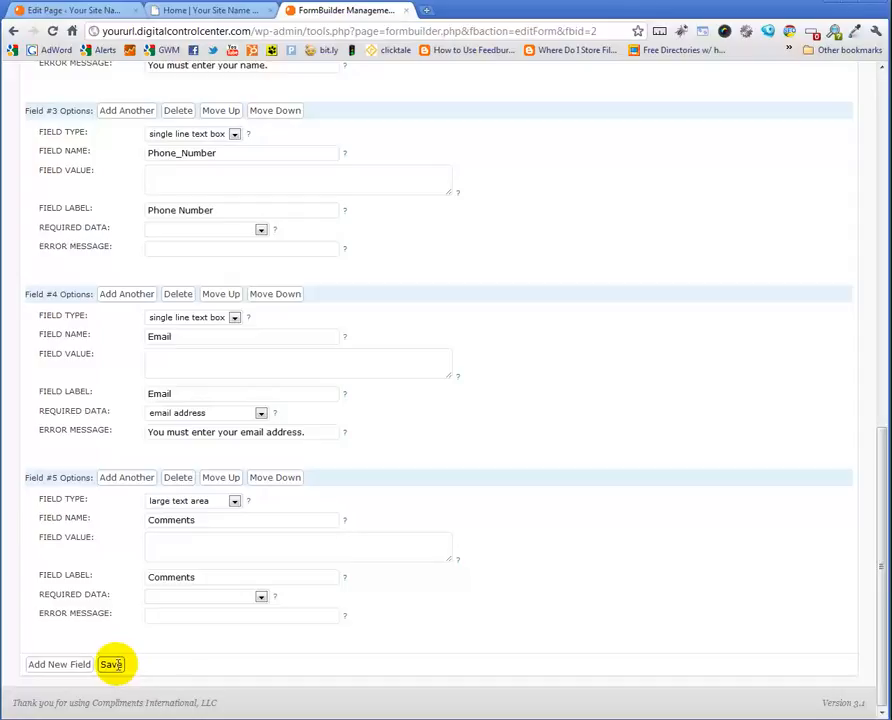
pyautogui.click(111, 664)
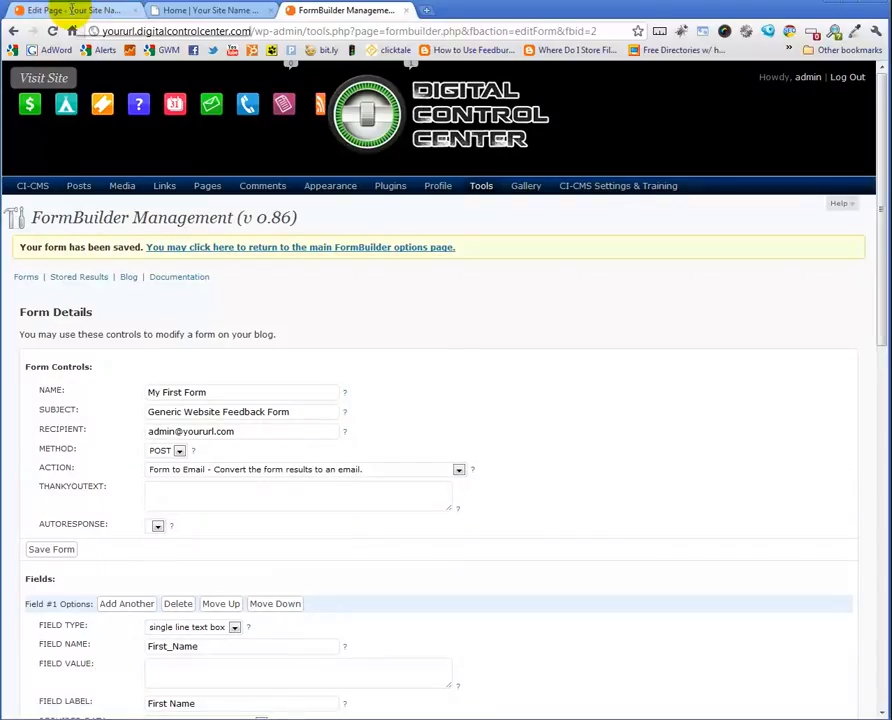
# Reload the Home page and submit the form with a first and last name entered, leaving Email blank
pyautogui.click(200, 12)
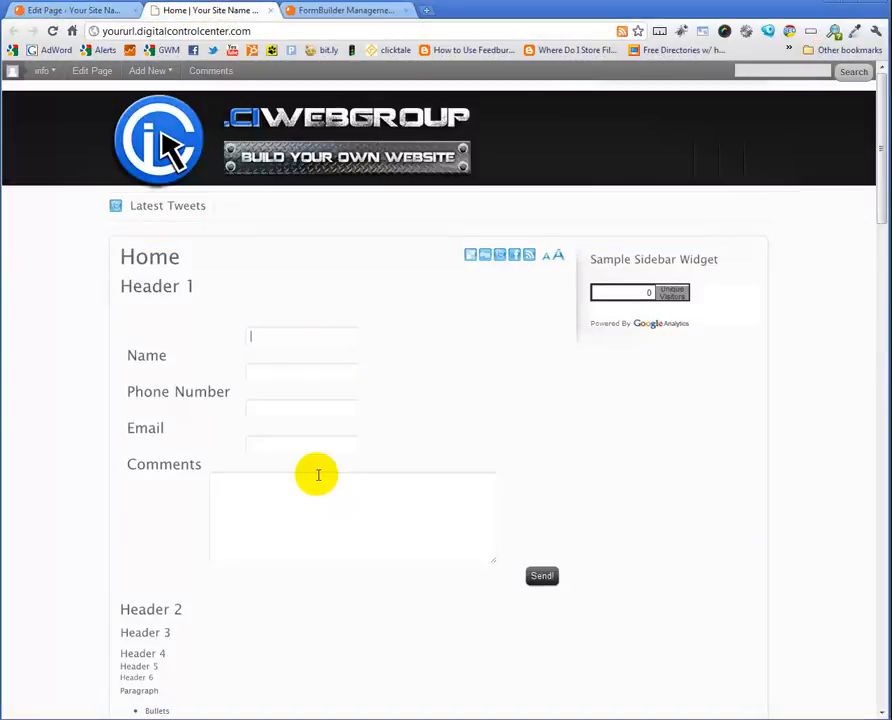
pyautogui.click(52, 30)
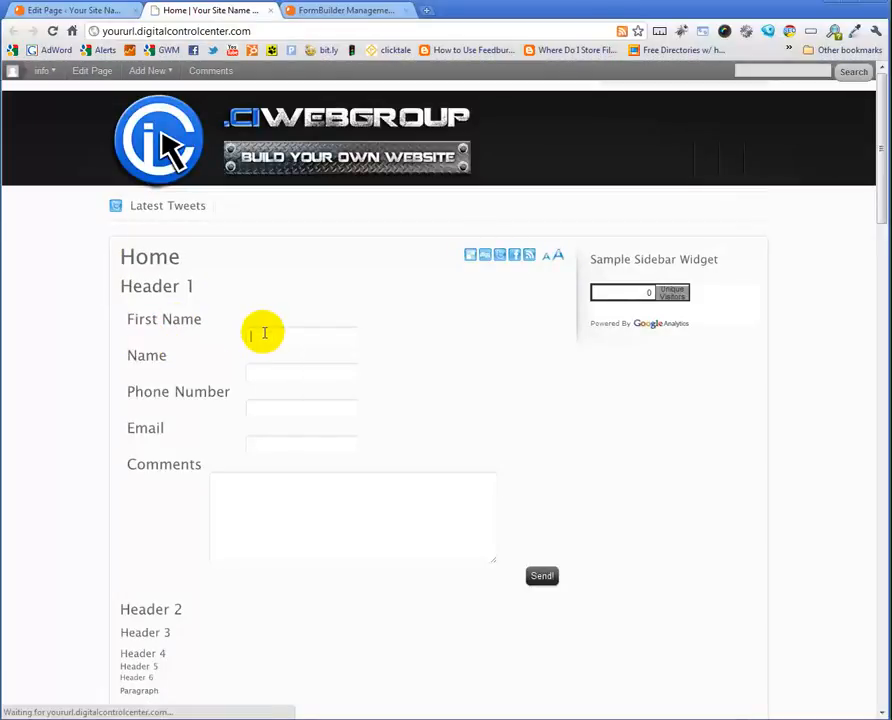
pyautogui.click(265, 333)
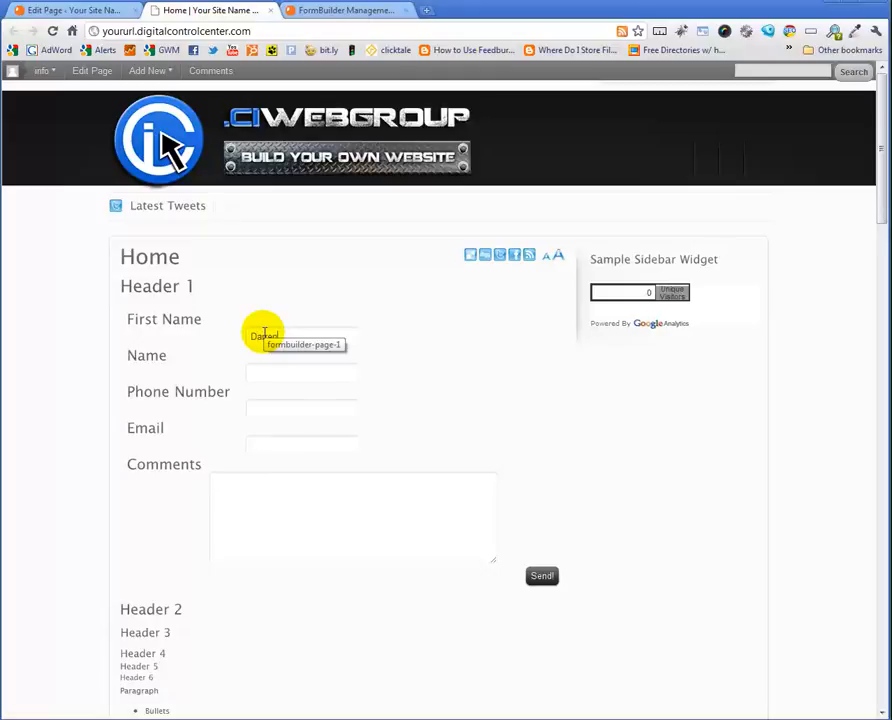
pyautogui.press('Tab')
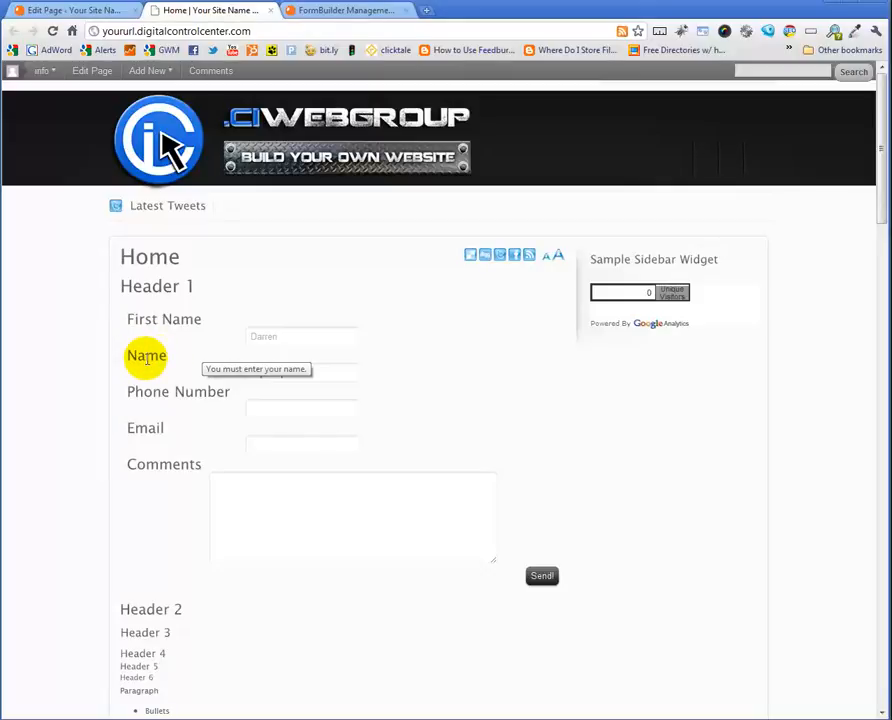
pyautogui.write('Squires')
pyautogui.click(272, 411)
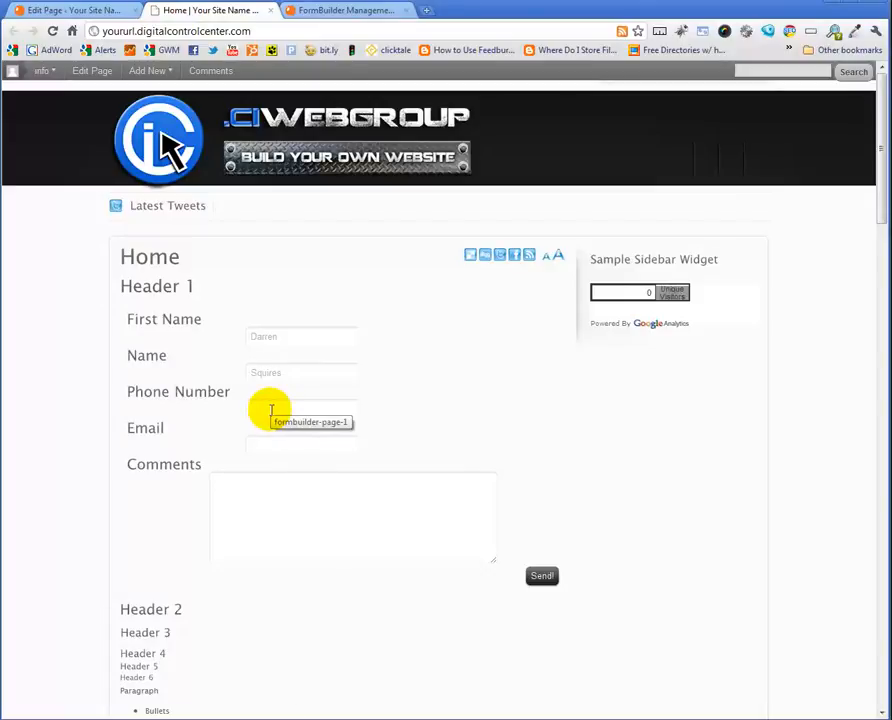
pyautogui.press('Tab')
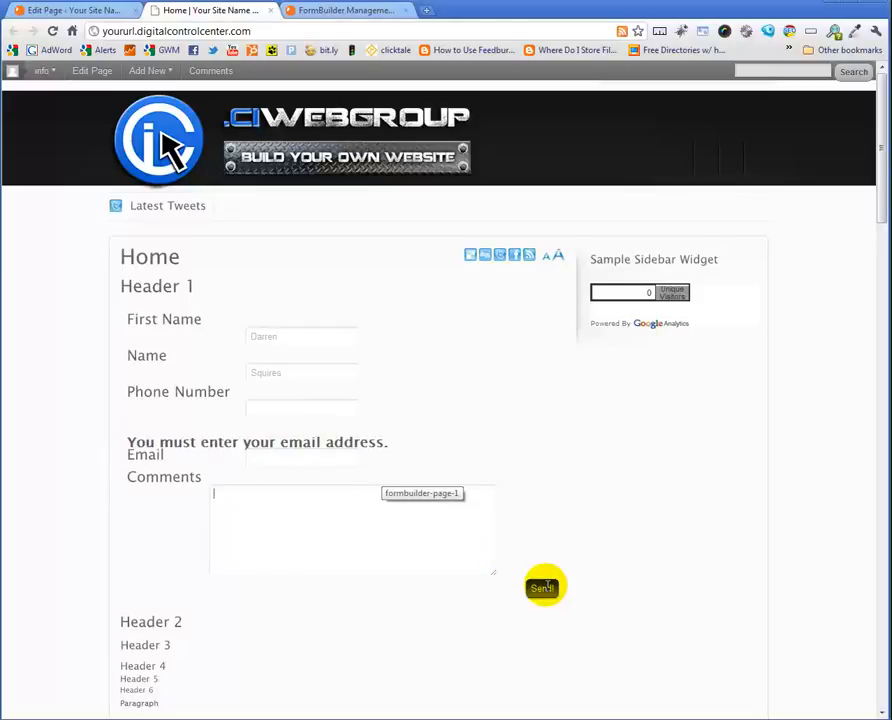
pyautogui.click(542, 588)
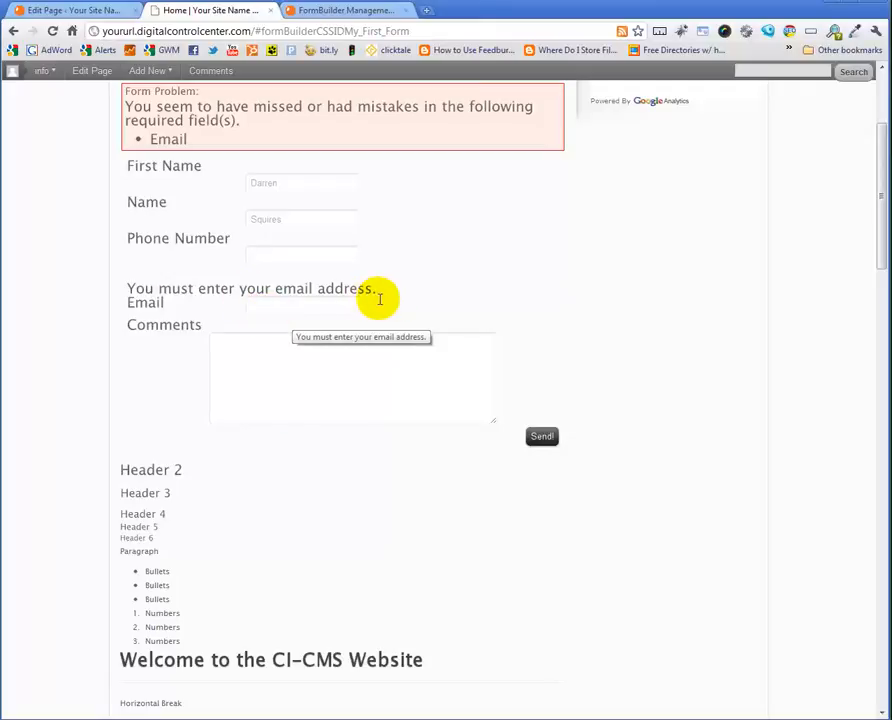
# Fill in the Email field with an email address
pyautogui.click(269, 304)
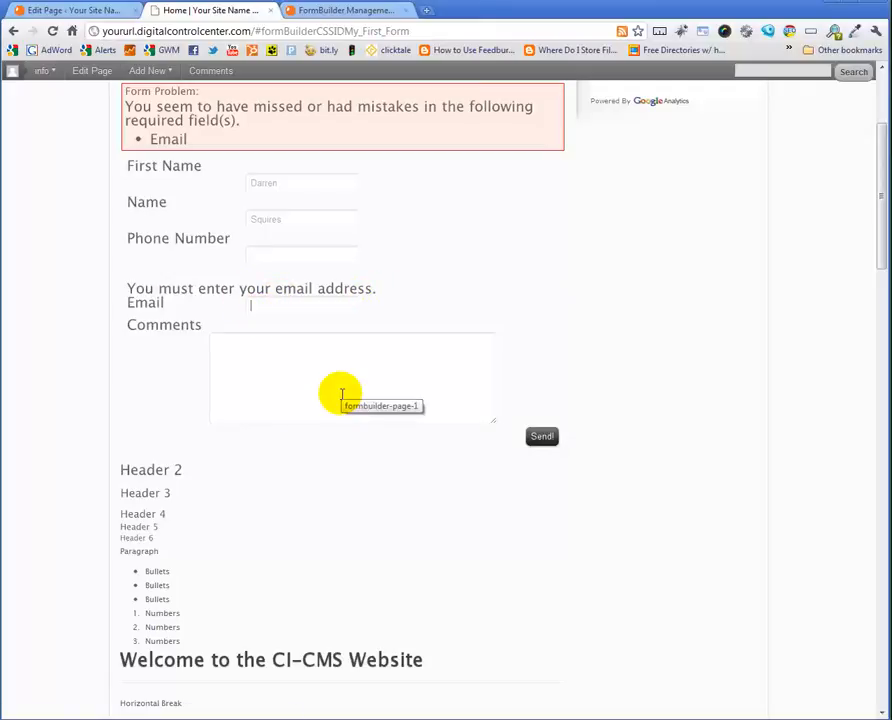